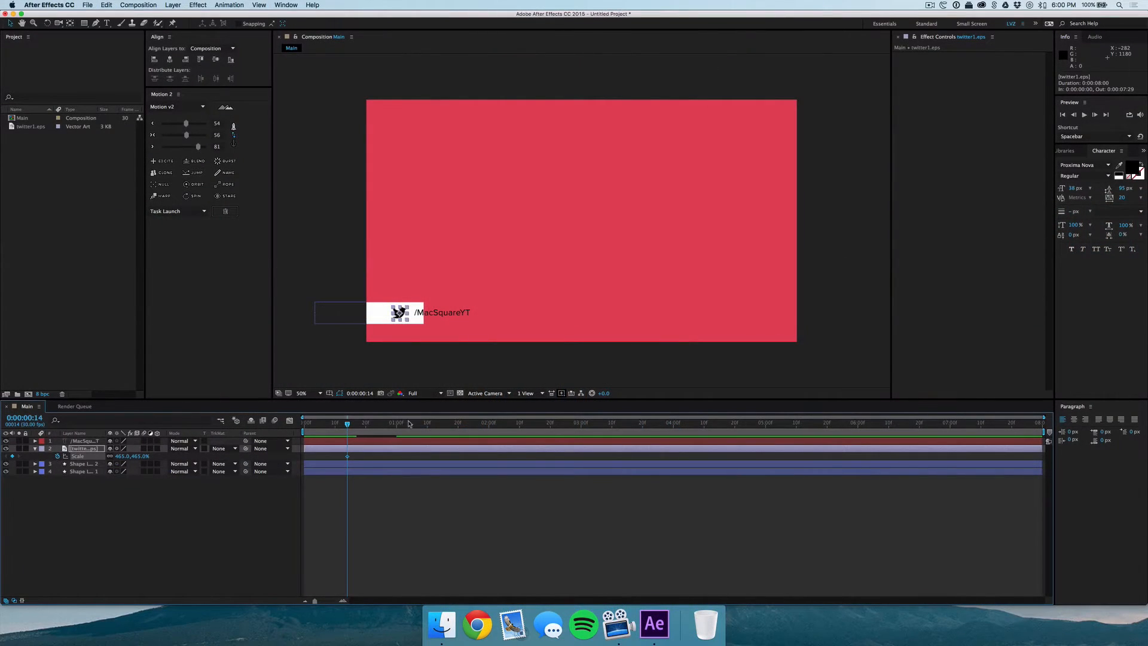
# Move the playhead to 0:00:00:06 and open the Scale value of the Twitter logo layer for editing
pyautogui.moveTo(346, 426); pyautogui.dragTo(323, 425)
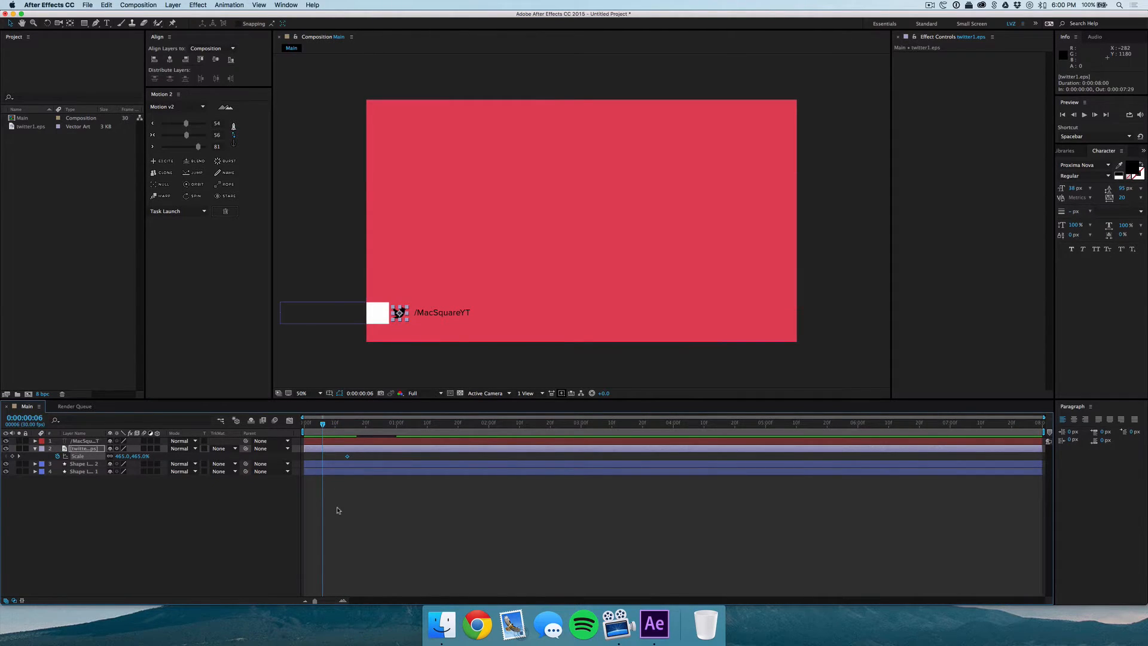
pyautogui.click(338, 509)
pyautogui.click(128, 456)
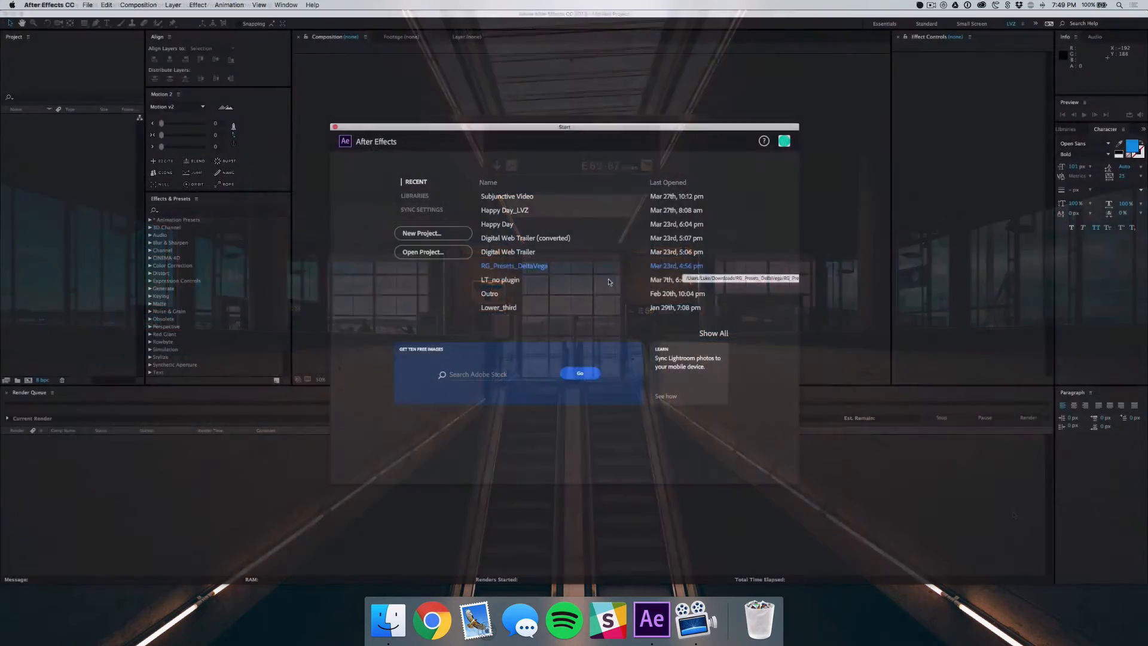
# Start a new project and create a 1920 × 1080 px, 30 fps, ten-second composition named COMP
pyautogui.click(440, 232)
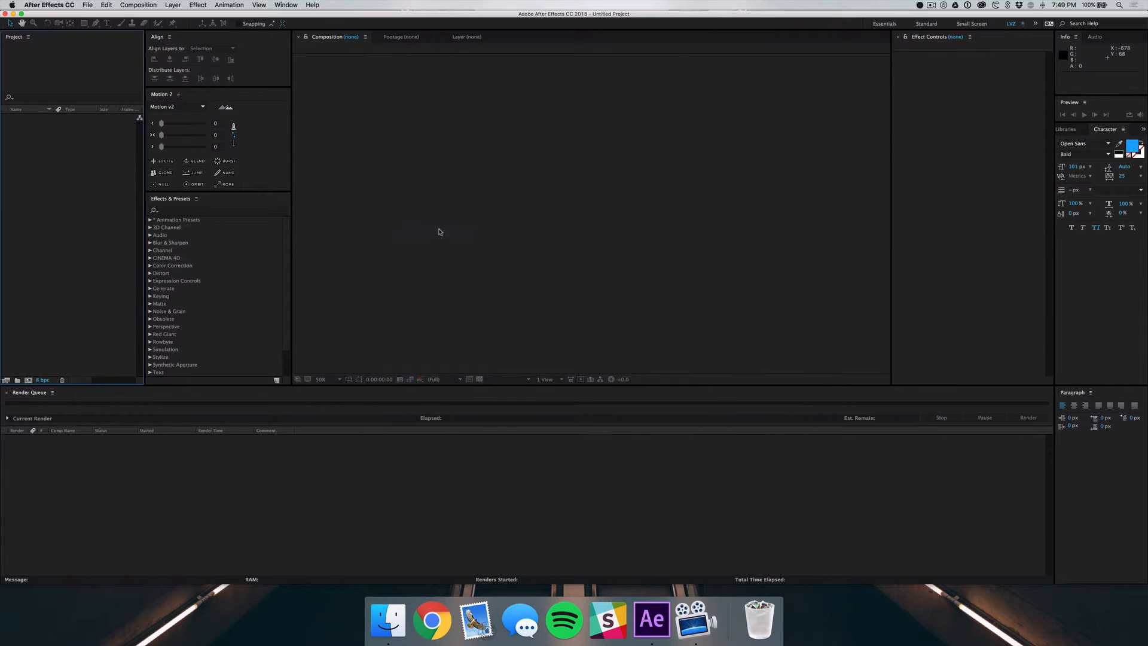
pyautogui.click(132, 4)
pyautogui.click(146, 15)
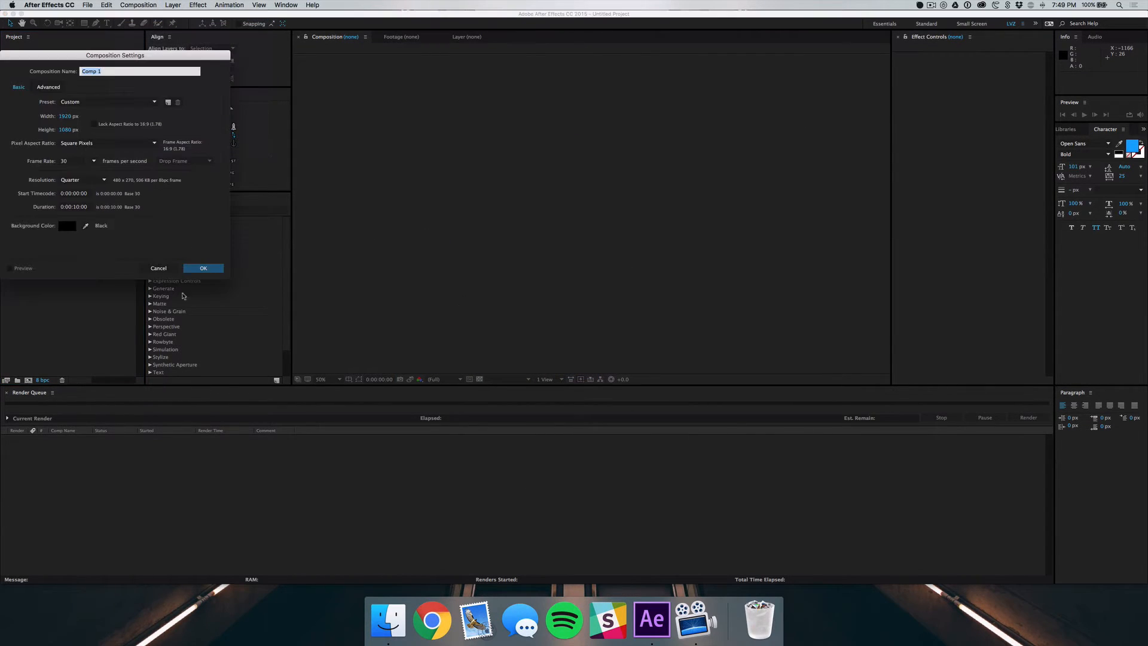
pyautogui.moveTo(190, 59); pyautogui.dragTo(673, 219)
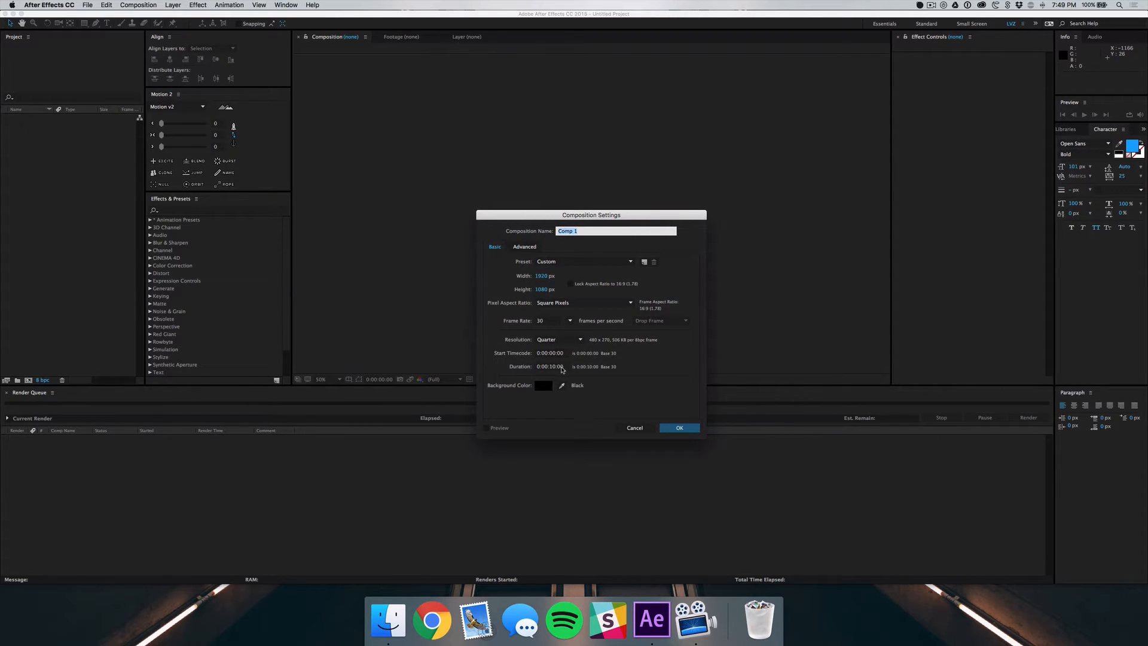
pyautogui.write('C')
pyautogui.press('Return')
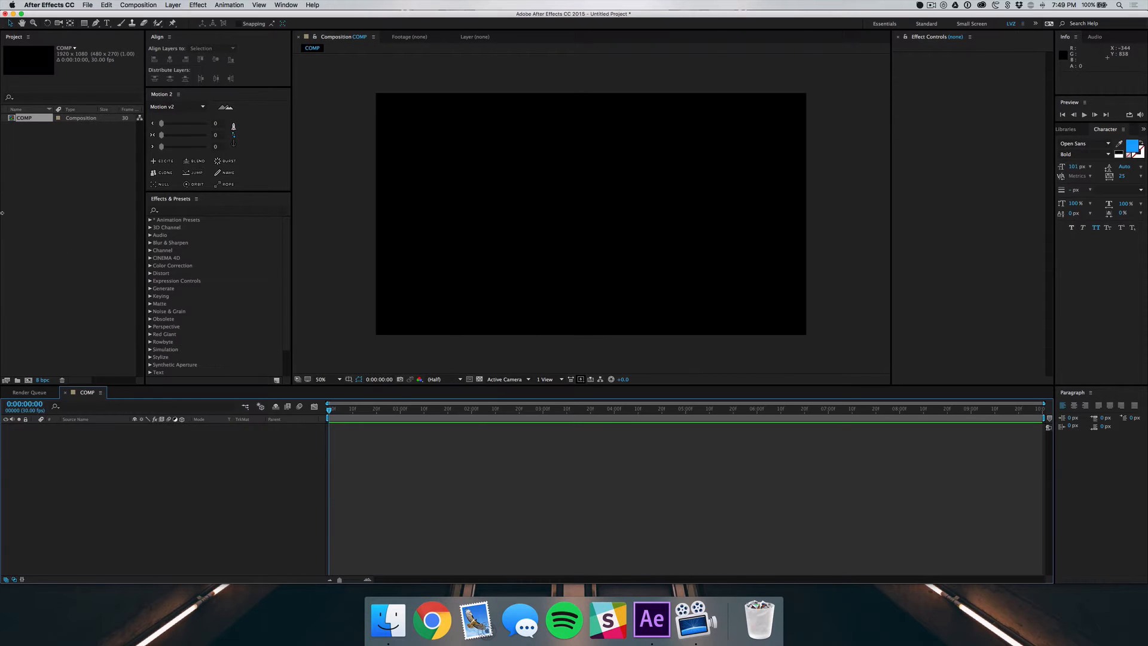
# Create a rectangle shape layer filling the whole composition and set its fill to dark orange BF612B
pyautogui.doubleClick(85, 23)
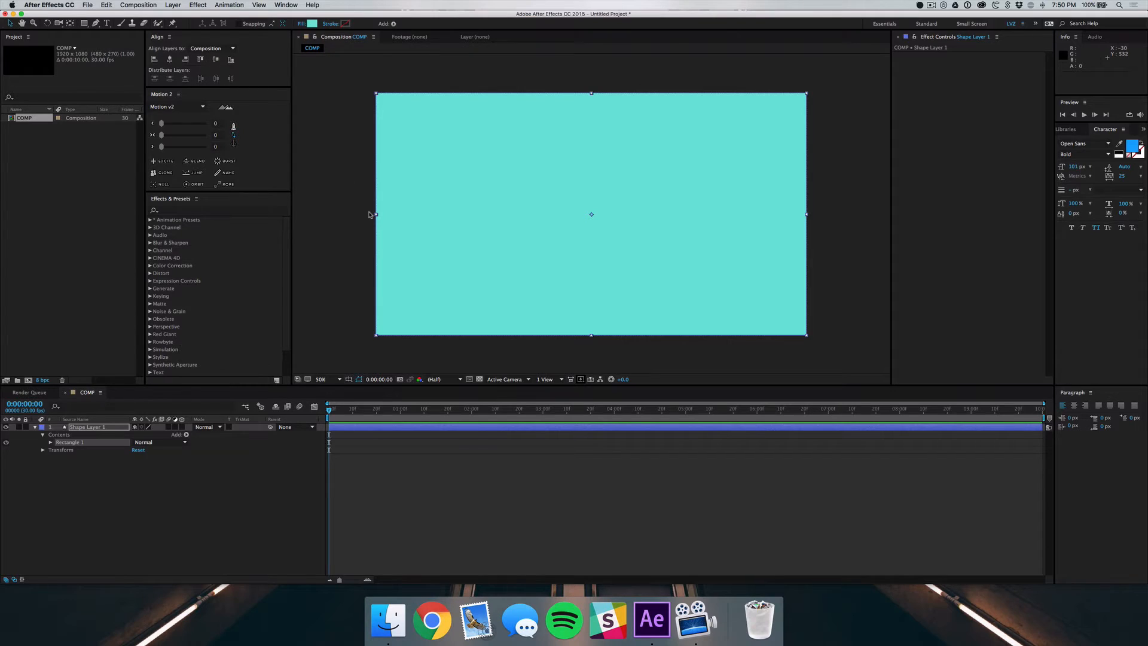
pyautogui.click(311, 24)
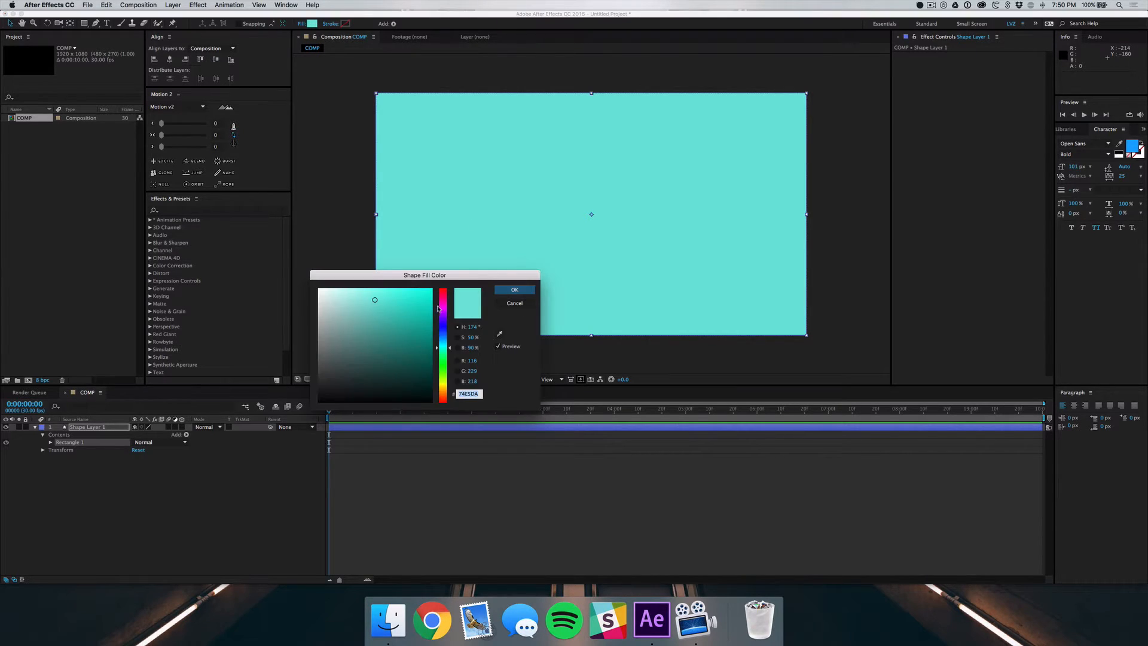
pyautogui.click(443, 308)
pyautogui.moveTo(443, 308); pyautogui.dragTo(440, 396)
pyautogui.moveTo(417, 314)
pyautogui.mouseDown()
pyautogui.moveTo(406, 306)
pyautogui.moveTo(407, 317)
pyautogui.mouseUp()
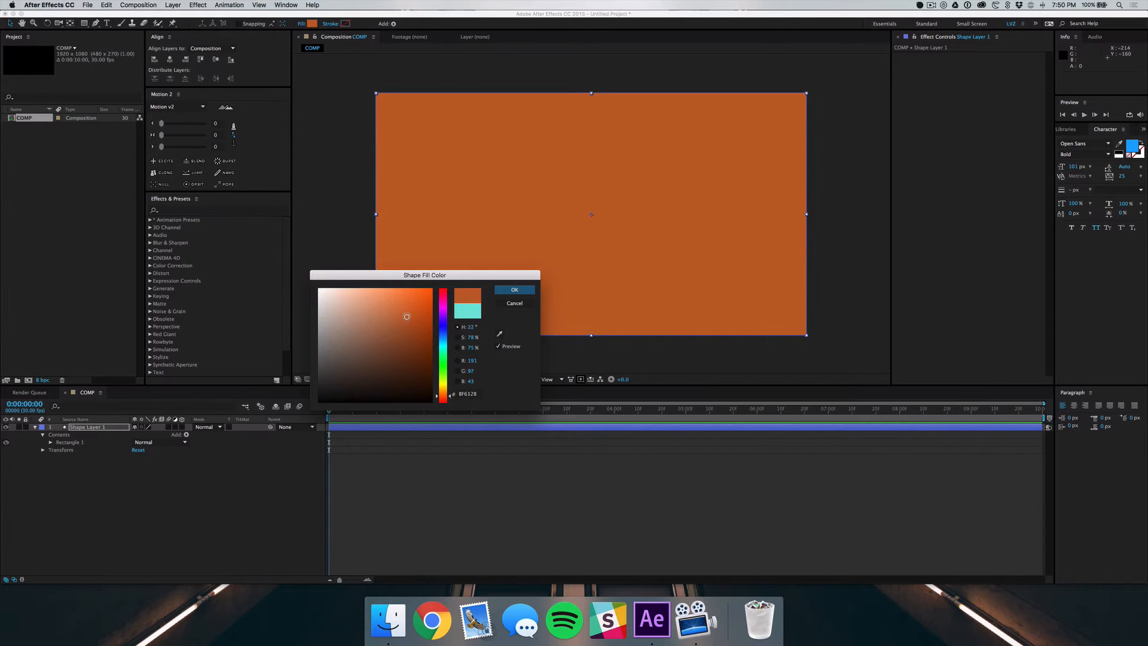
pyautogui.press('Return')
pyautogui.click(70, 484)
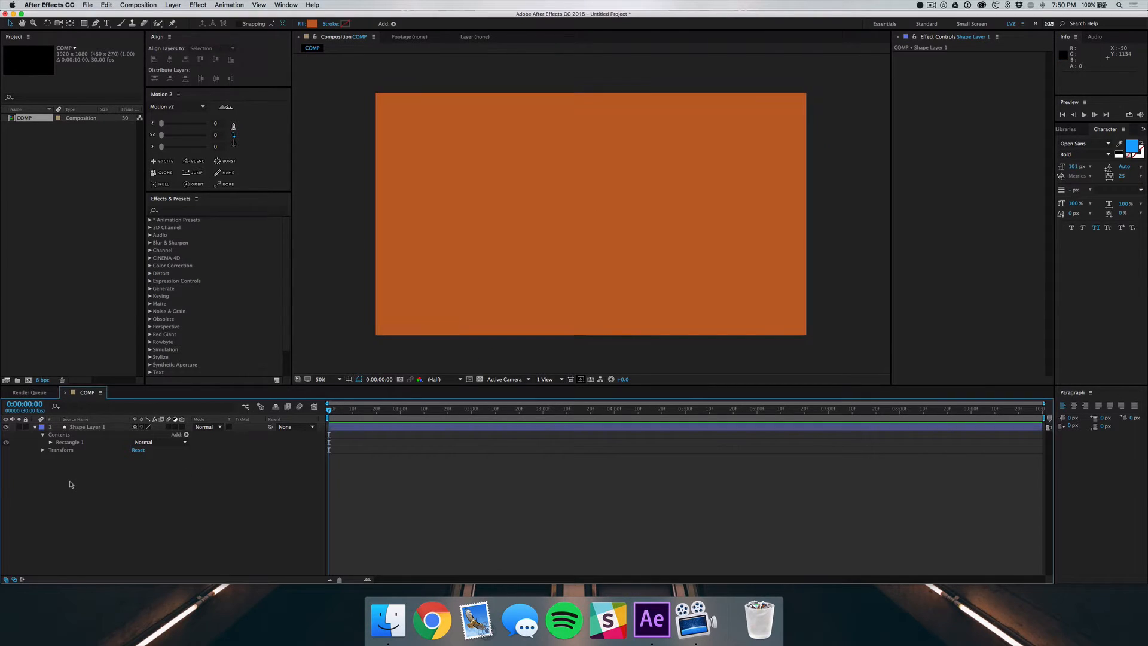
# Draw a circle on its own shape layer near the middle of the composition and fill it with white
pyautogui.click(84, 23)
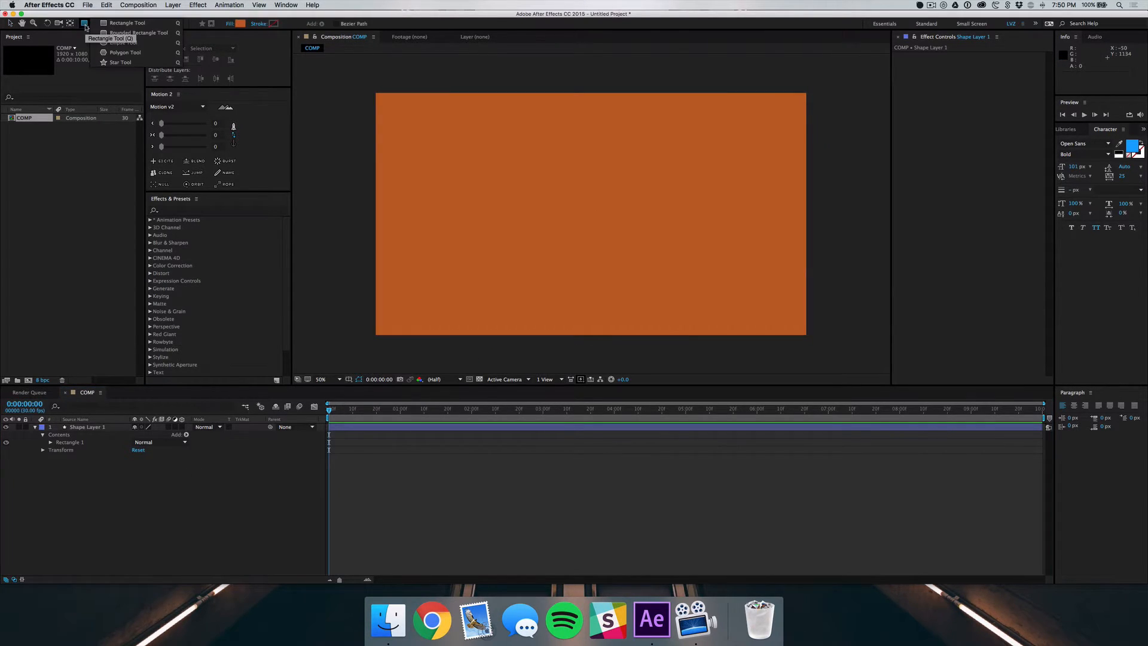
pyautogui.click(124, 43)
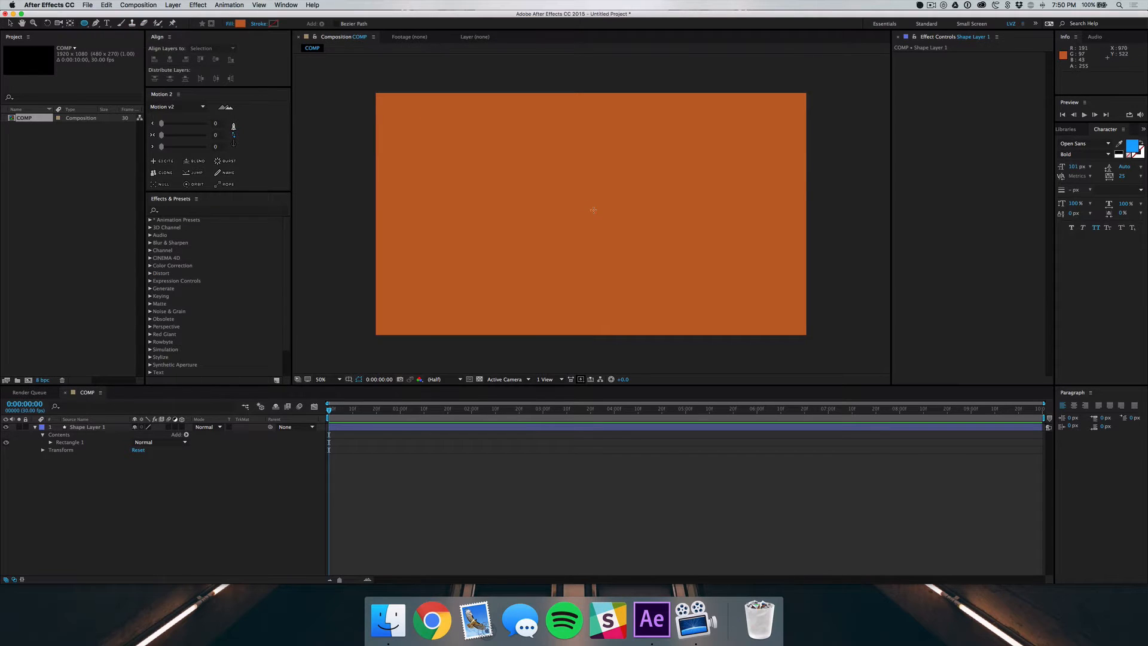
pyautogui.moveTo(561, 188); pyautogui.dragTo(644, 272)
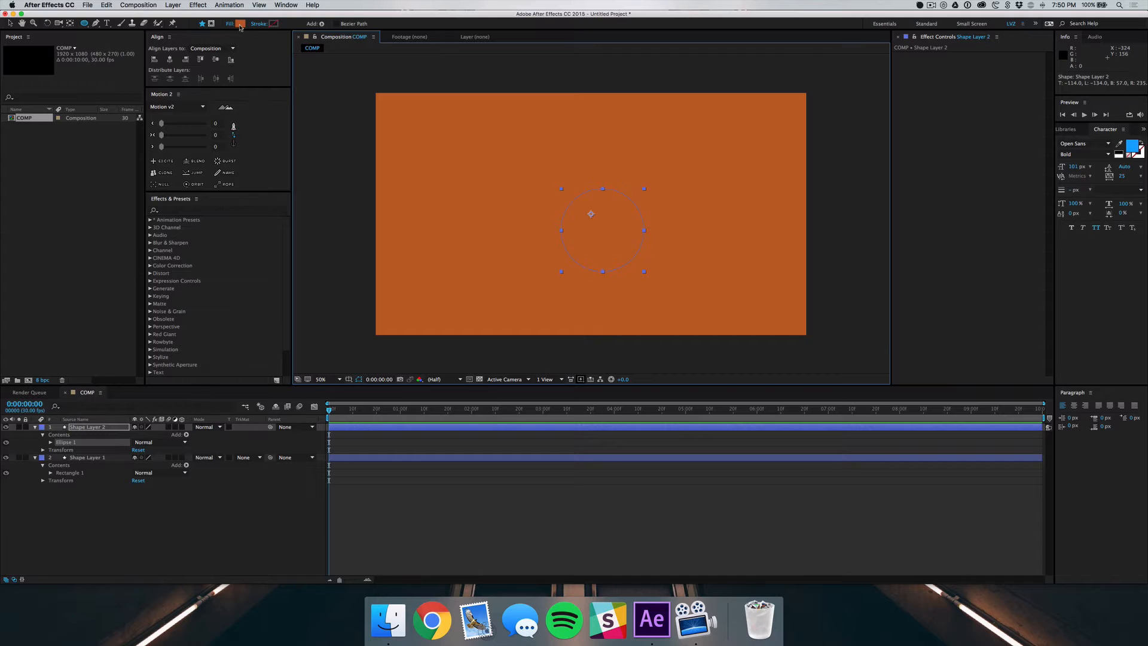
pyautogui.click(240, 24)
pyautogui.moveTo(358, 370); pyautogui.dragTo(308, 285)
pyautogui.press('Return')
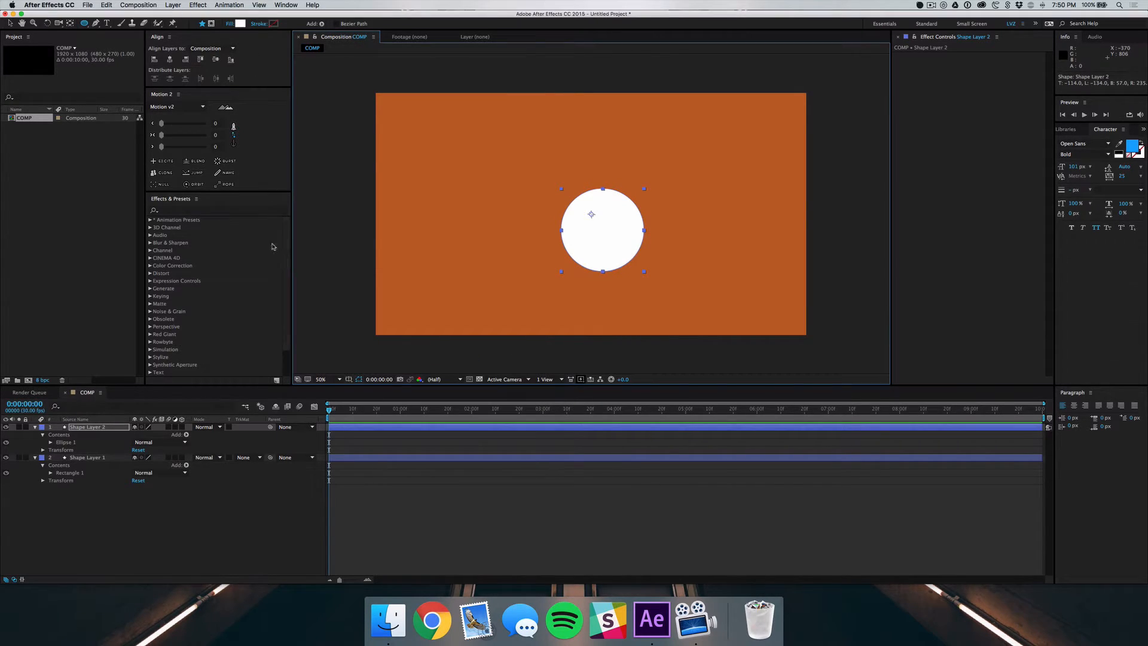
# Centre the circle's anchor point within the shape, and align the circle horizontally and vertically to the composition's centre
pyautogui.click(234, 144)
pyautogui.click(211, 135)
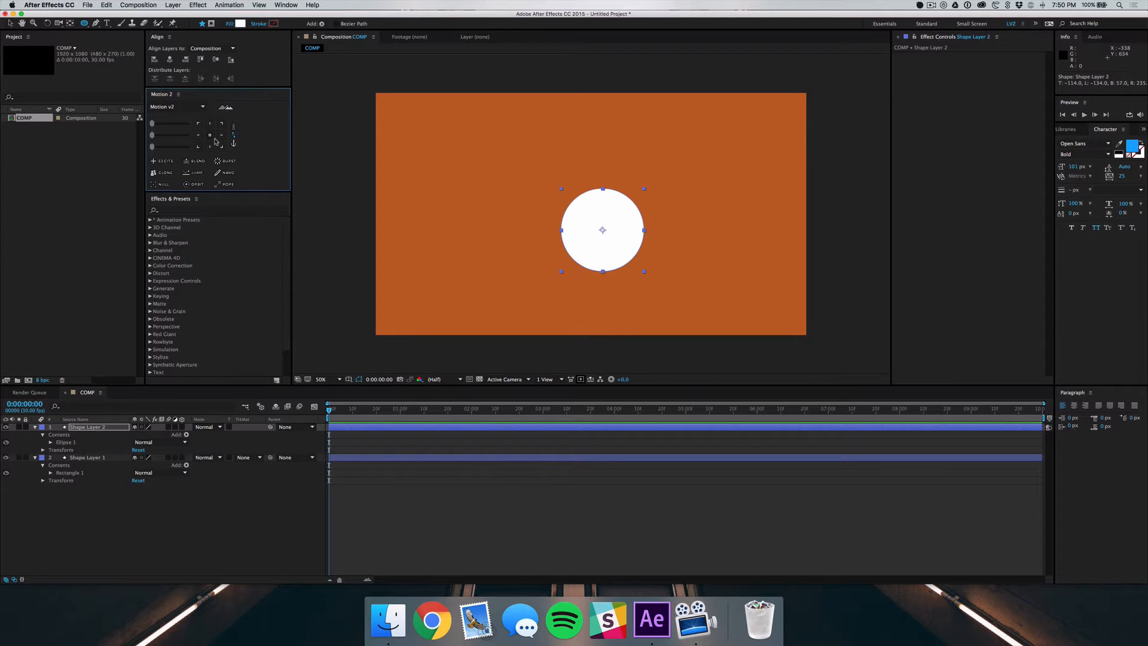
pyautogui.click(170, 59)
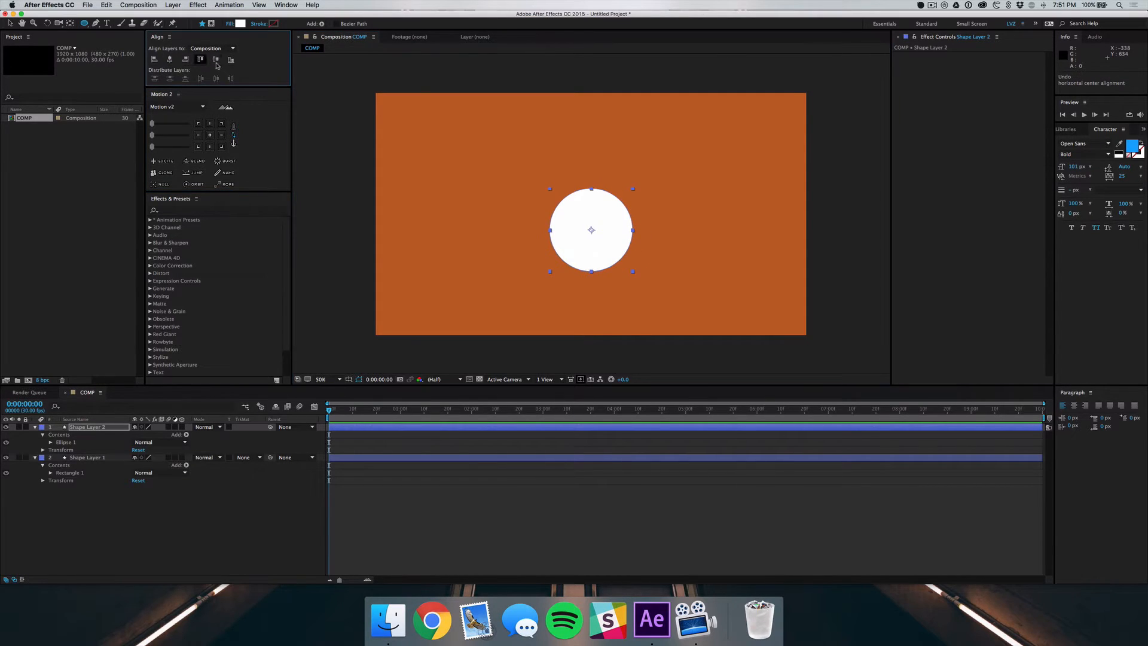
pyautogui.click(216, 60)
pyautogui.click(139, 559)
# Rename the circle's layer Circle and the orange rectangle's layer Background, and collapse the Background layer's properties
pyautogui.click(82, 427)
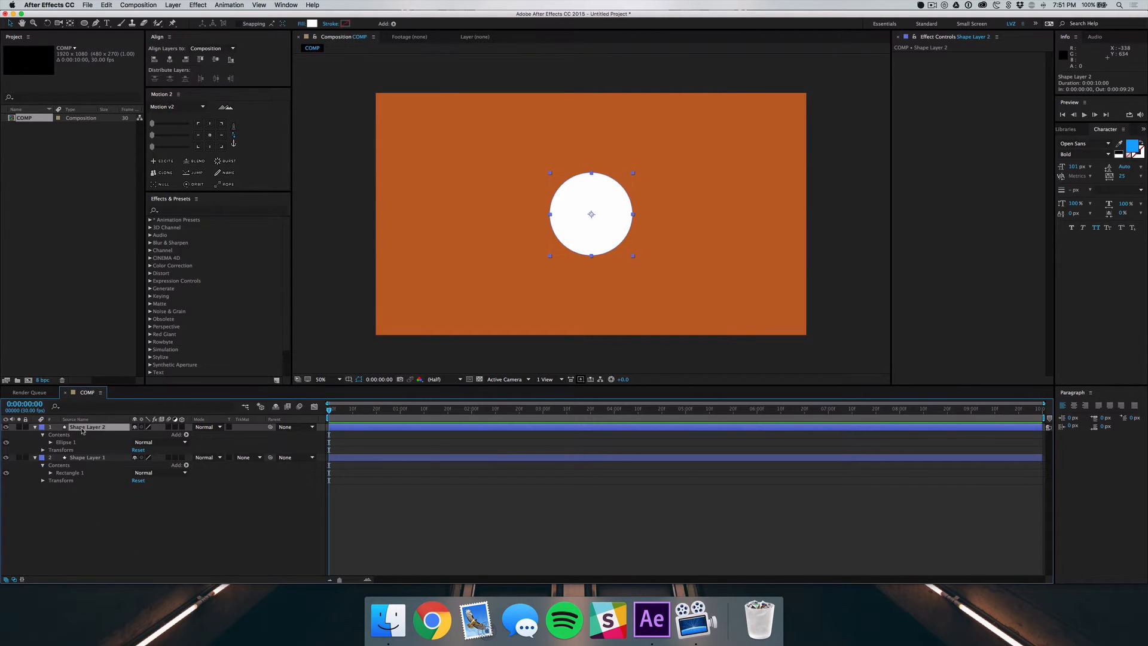
pyautogui.write('Circle')
pyautogui.press('Return')
pyautogui.press('super+Down')
pyautogui.press('Return')
pyautogui.write('Background')
pyautogui.press('Return')
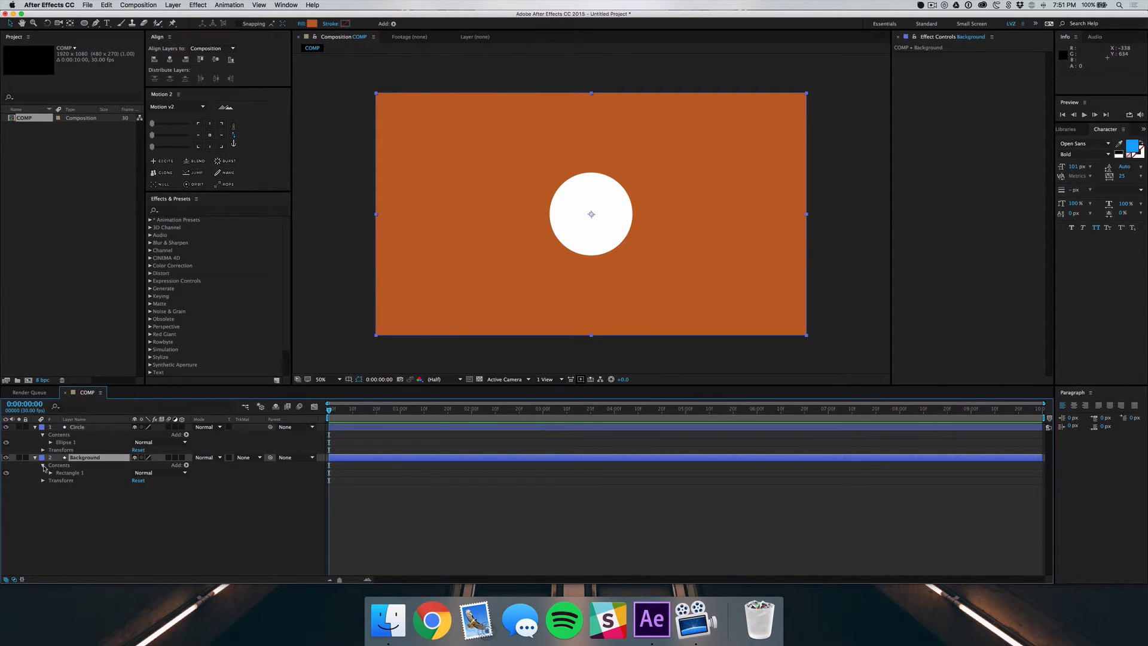
pyautogui.click(34, 458)
# Show the Circle layer's Scale property and set a 100% keyframe about 1.5 seconds into the timeline
pyautogui.click(70, 428)
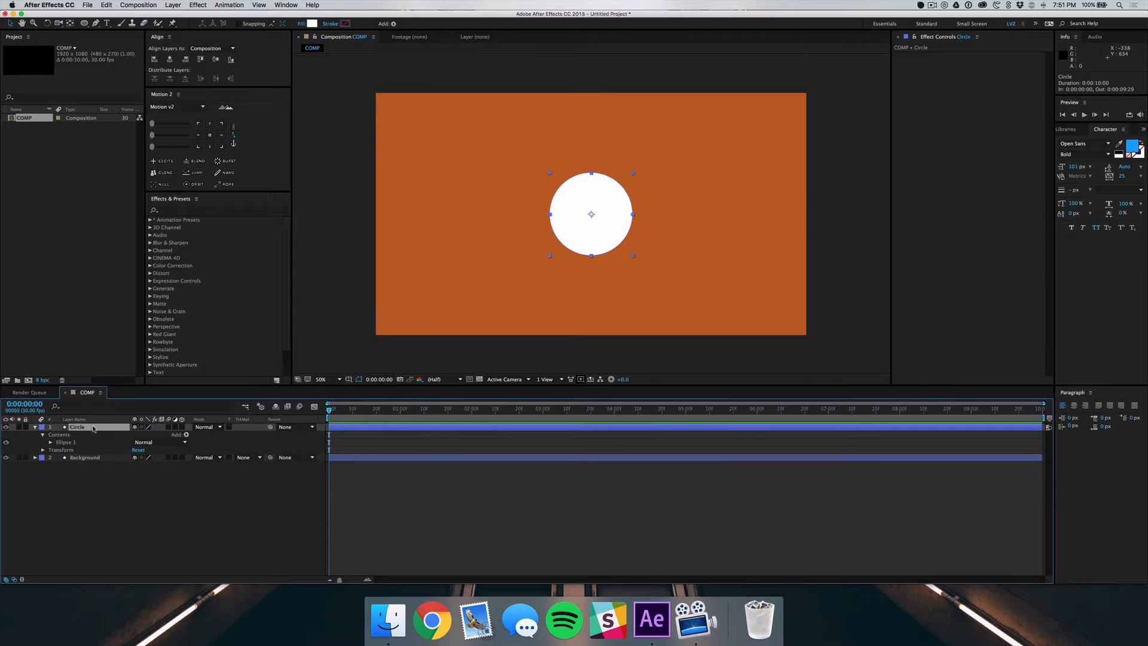
pyautogui.press('s')
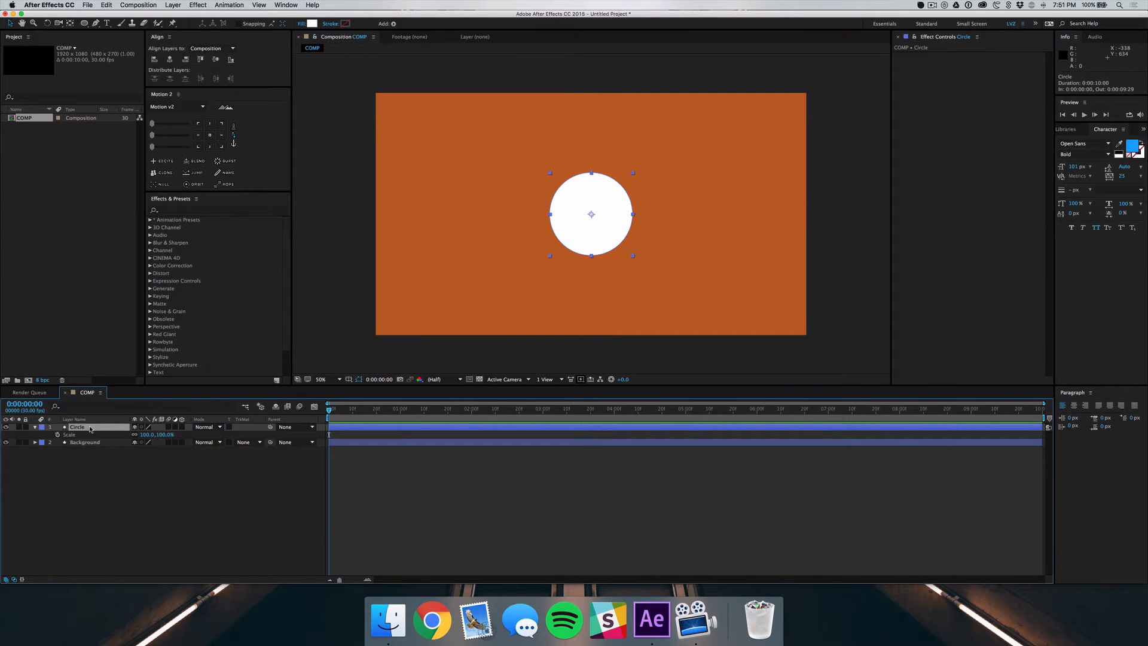
pyautogui.moveTo(373, 410); pyautogui.dragTo(438, 423)
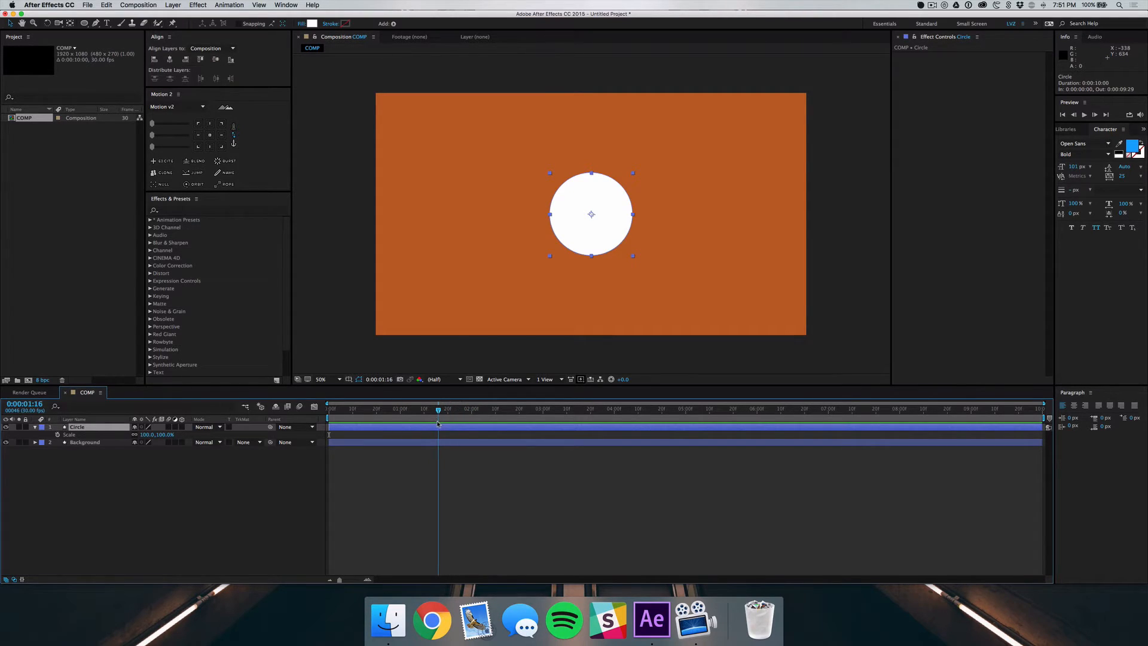
pyautogui.click(58, 434)
# Add a 0% Scale keyframe for the Circle layer at the start of the timeline and preview the animation
pyautogui.moveTo(377, 412); pyautogui.dragTo(329, 412)
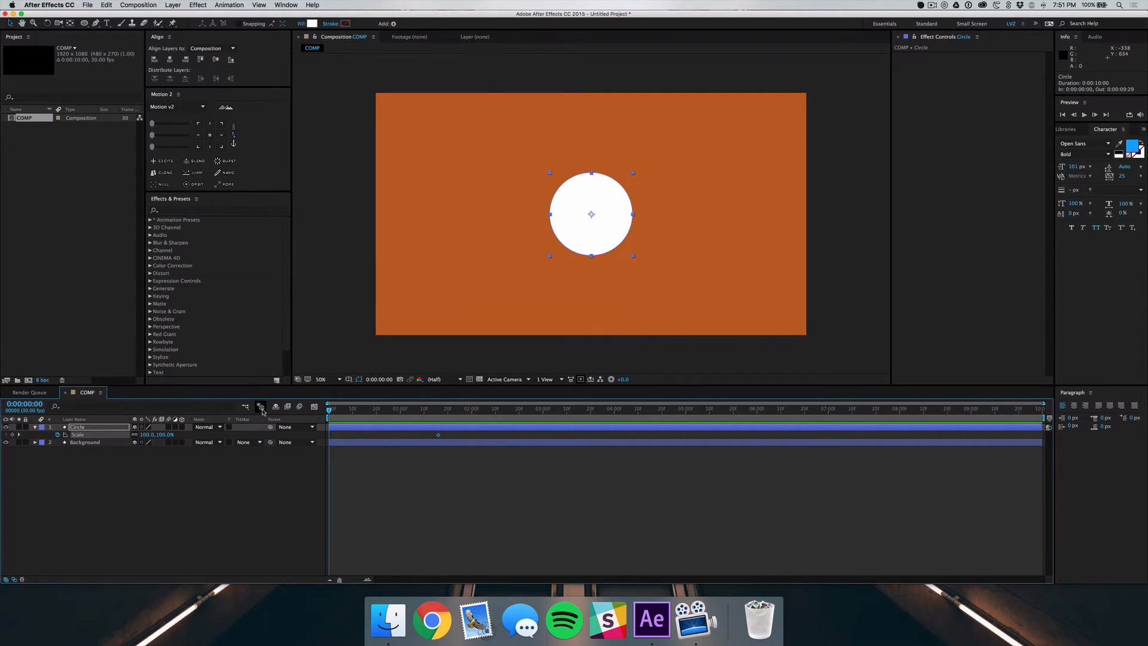
pyautogui.moveTo(163, 436); pyautogui.dragTo(123, 436)
pyautogui.click(159, 436)
pyautogui.write('0')
pyautogui.press('Return')
pyautogui.click(387, 476)
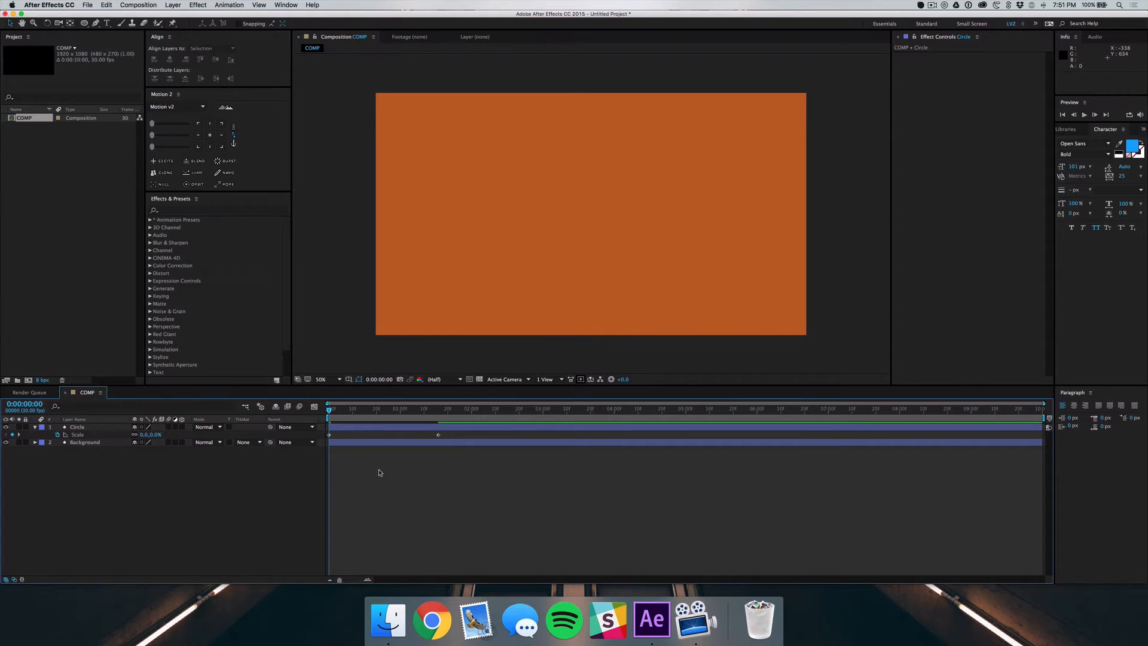
pyautogui.press('space')
pyautogui.press('space')
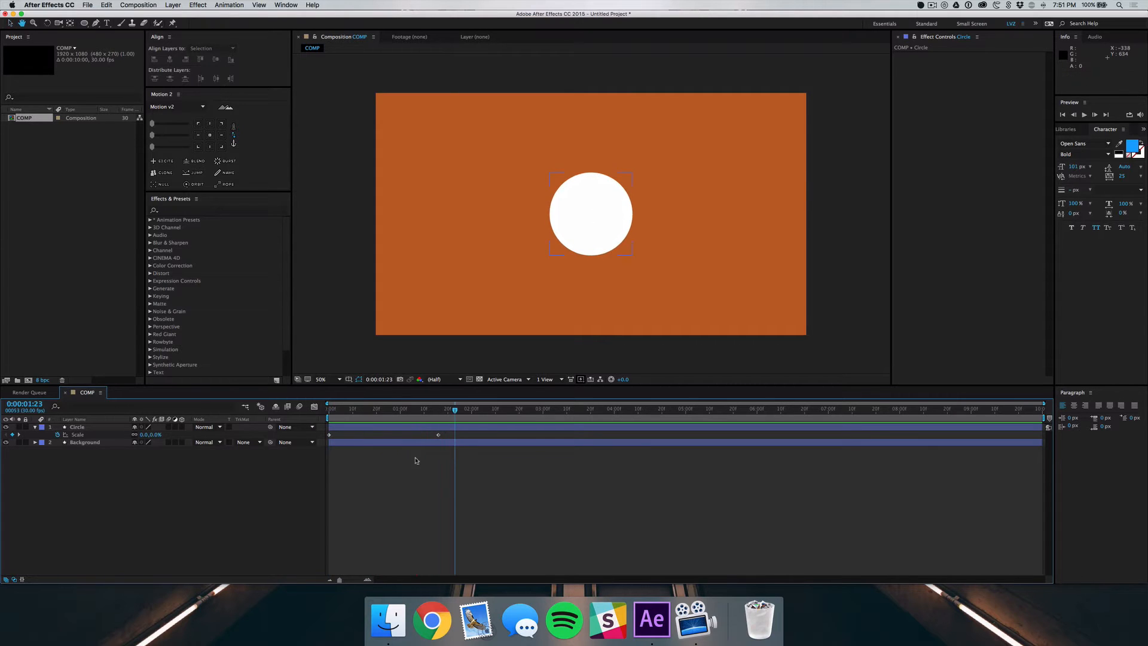
# Apply Easy Ease to both Scale keyframes of the Circle layer and play back the animation
pyautogui.click(329, 435)
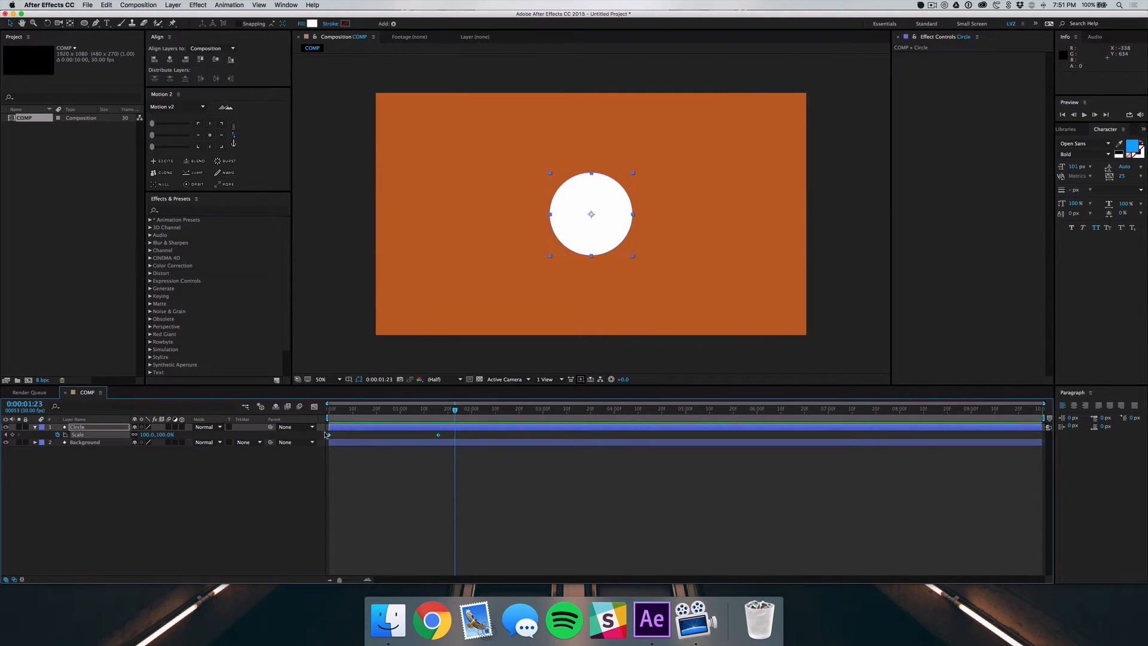
pyautogui.rightClick(330, 436)
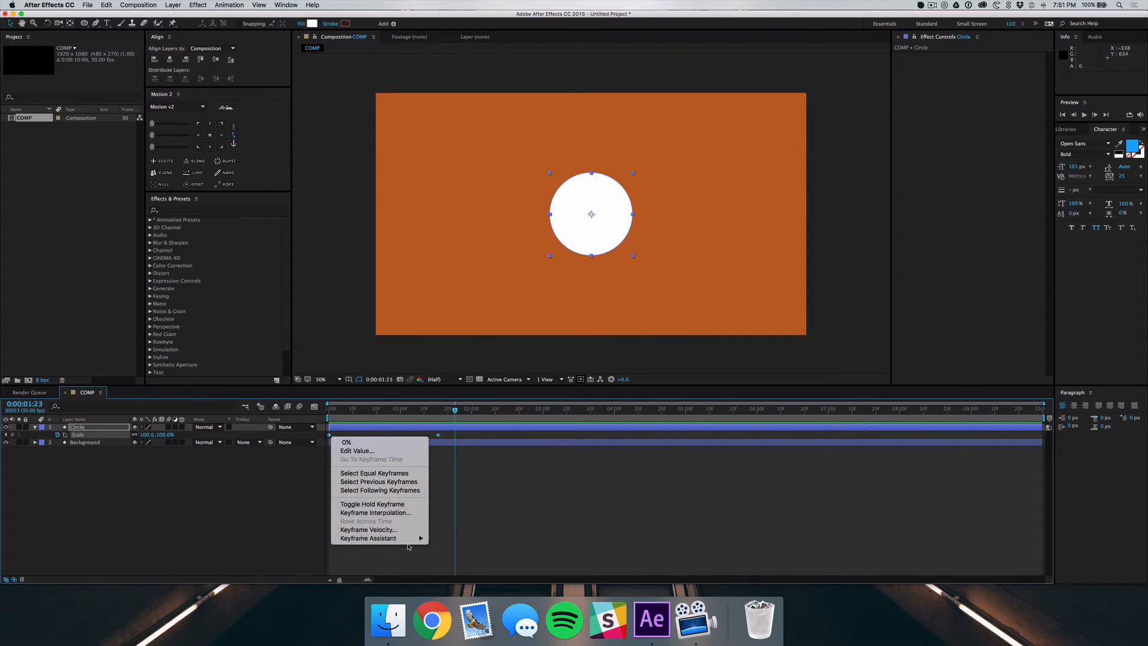
pyautogui.moveTo(407, 540)
pyautogui.click(458, 536)
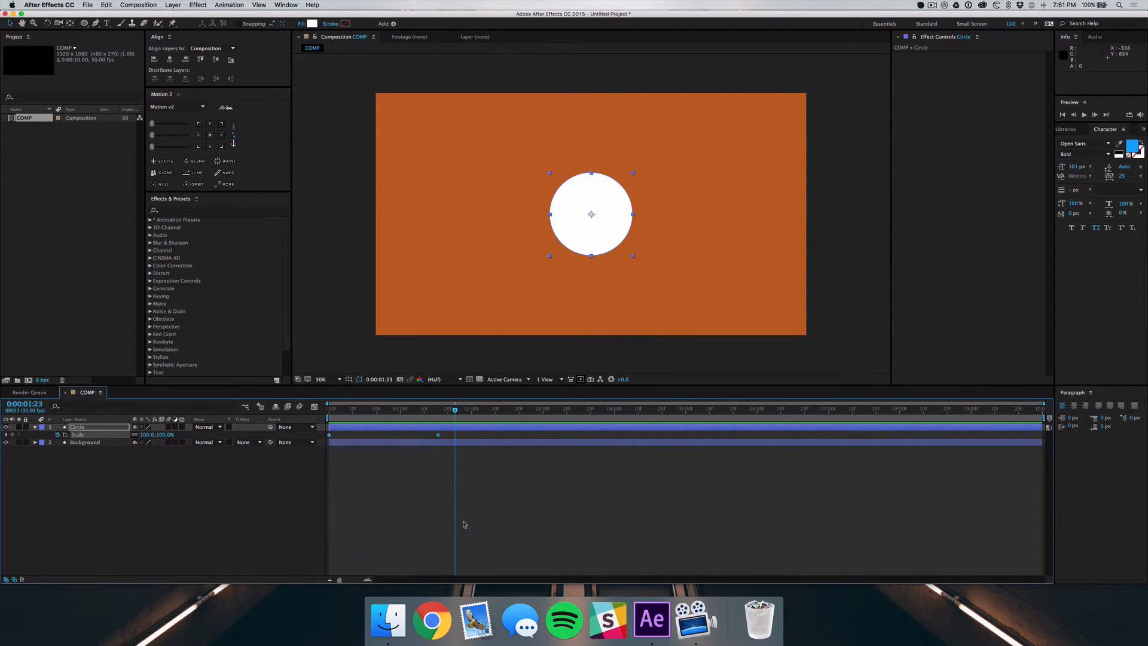
pyautogui.click(461, 506)
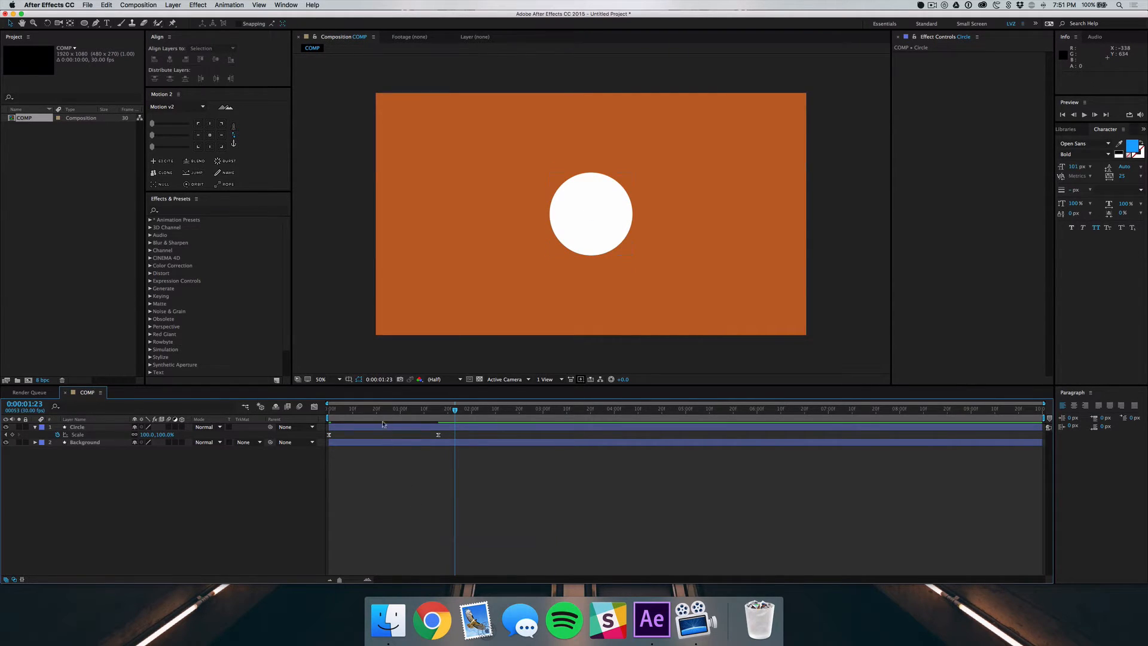
pyautogui.press('space')
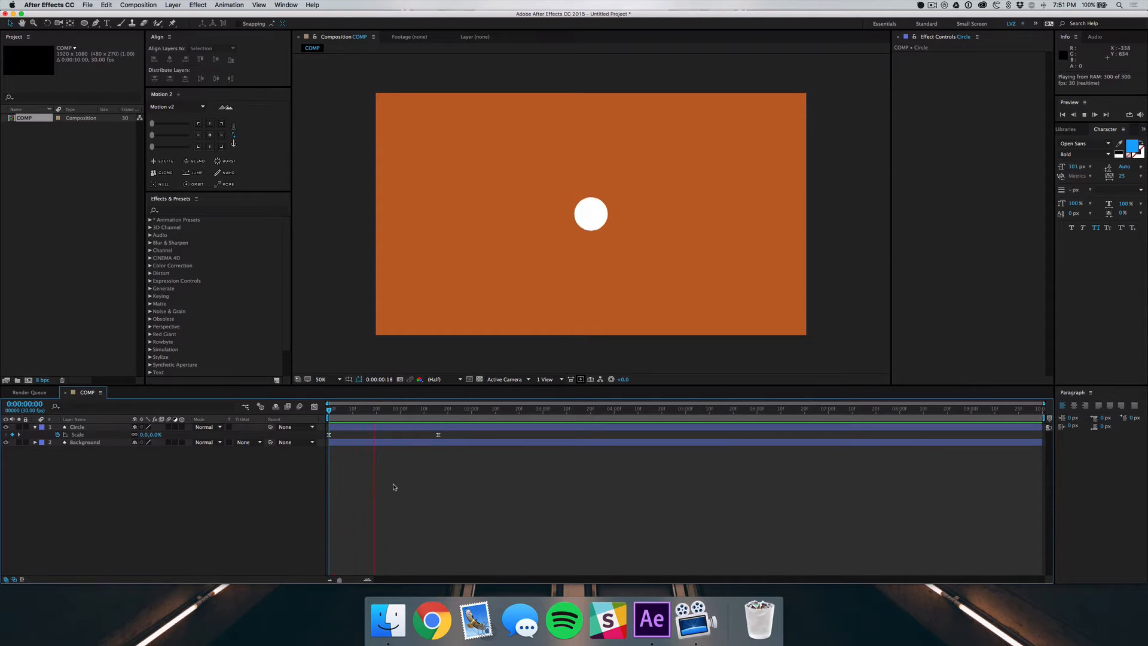
pyautogui.press('space')
pyautogui.press('space')
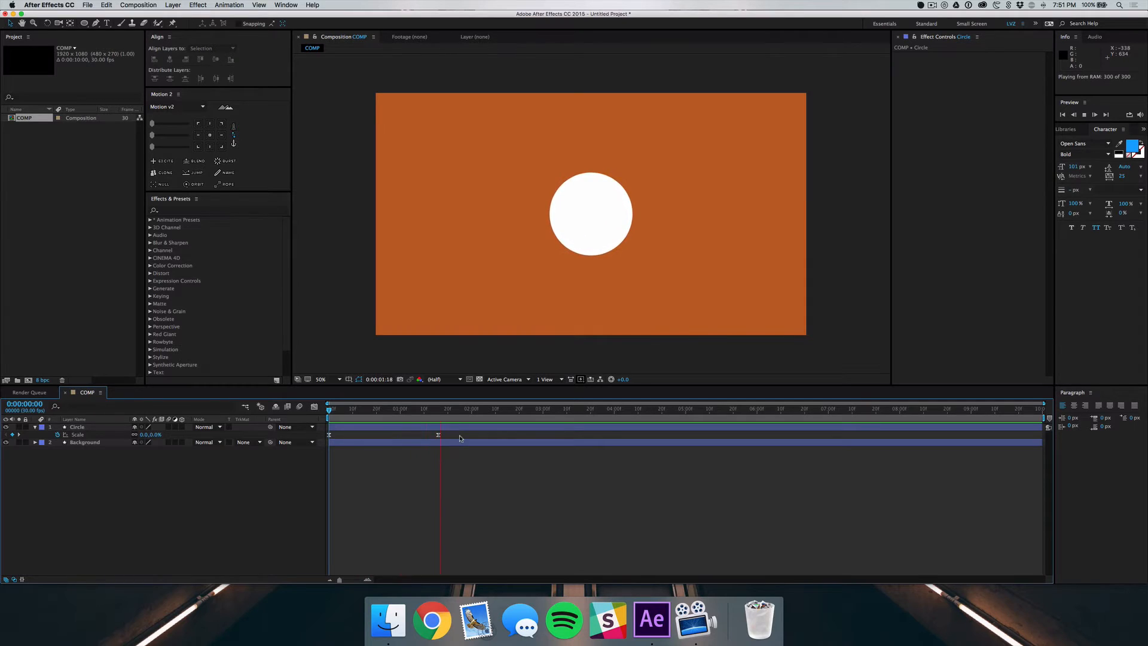
pyautogui.press('space')
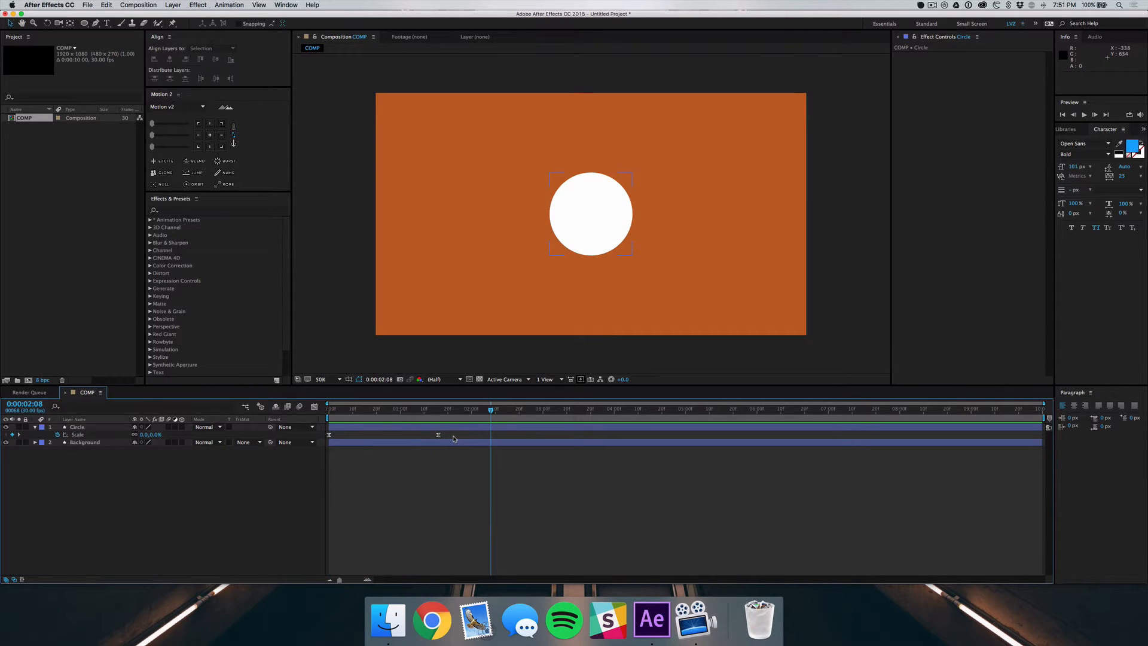
# In the Graph Editor, extend the final Scale keyframe's incoming ease handle back to about frame 10, and preview the motion
pyautogui.click(354, 427)
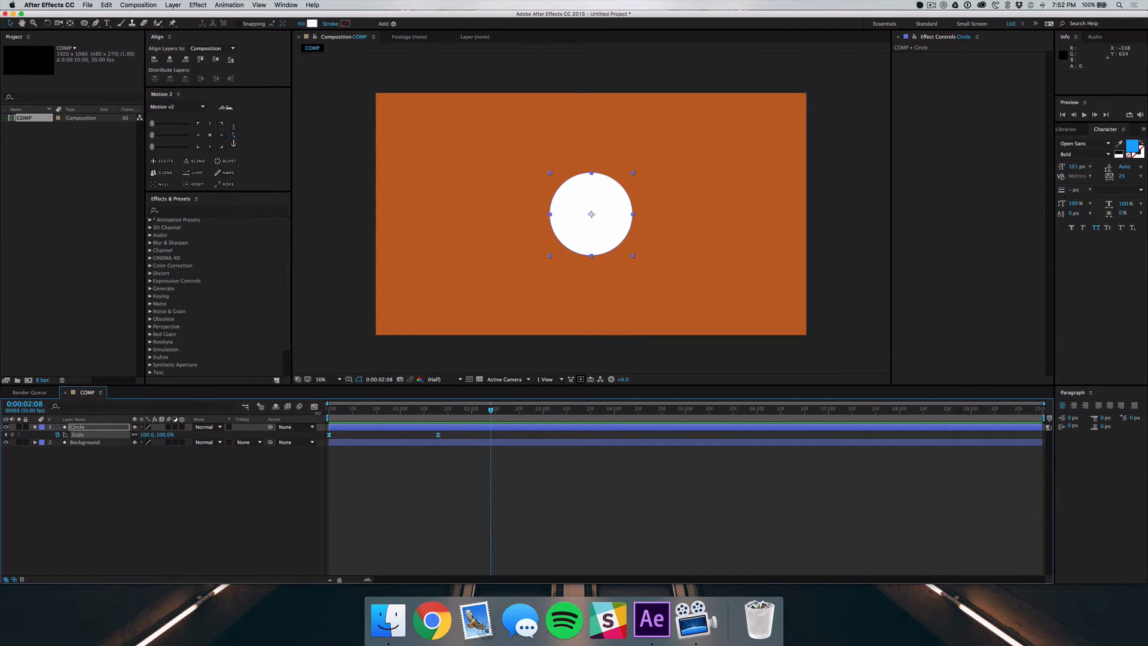
pyautogui.click(314, 406)
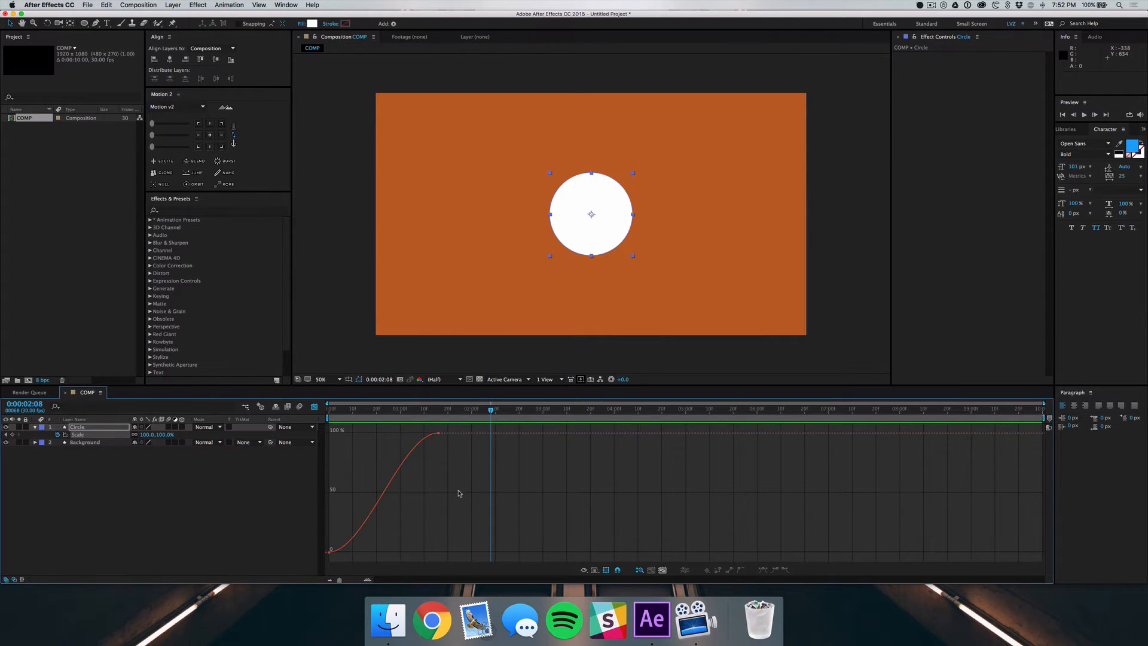
pyautogui.click(432, 434)
pyautogui.click(436, 443)
pyautogui.click(438, 434)
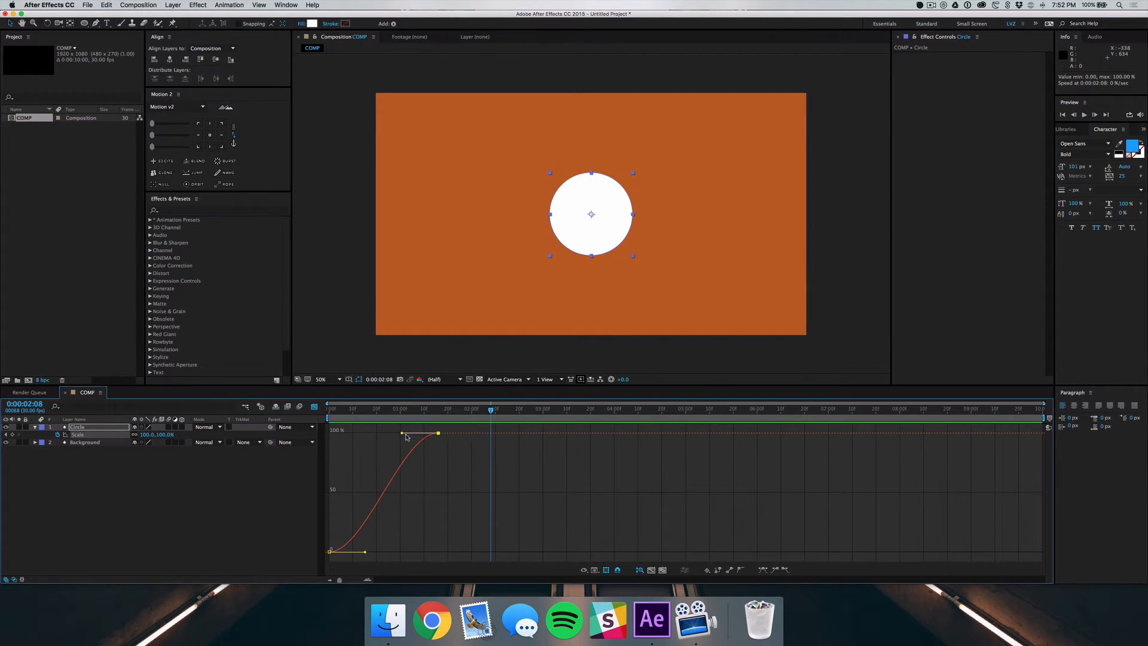
pyautogui.moveTo(403, 435); pyautogui.dragTo(353, 433)
pyautogui.click(450, 489)
pyautogui.press('space')
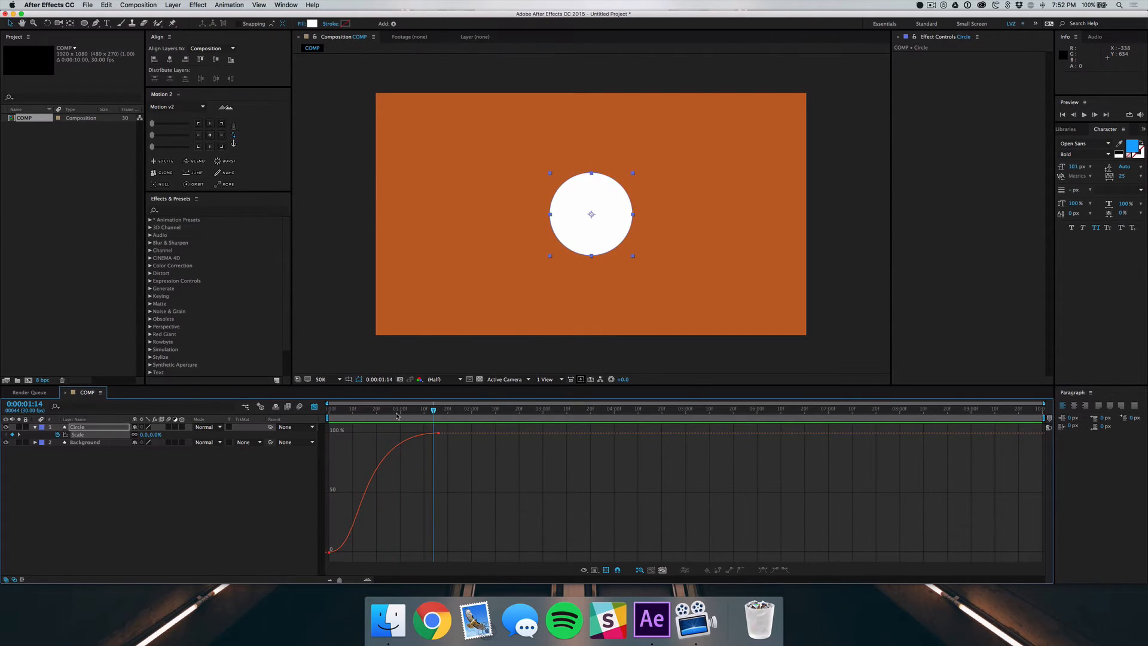
pyautogui.press('space')
# Extend the first Scale keyframe's outgoing ease handle to the end of the animation, move the final keyframe to 1 second, and preview it
pyautogui.press('space')
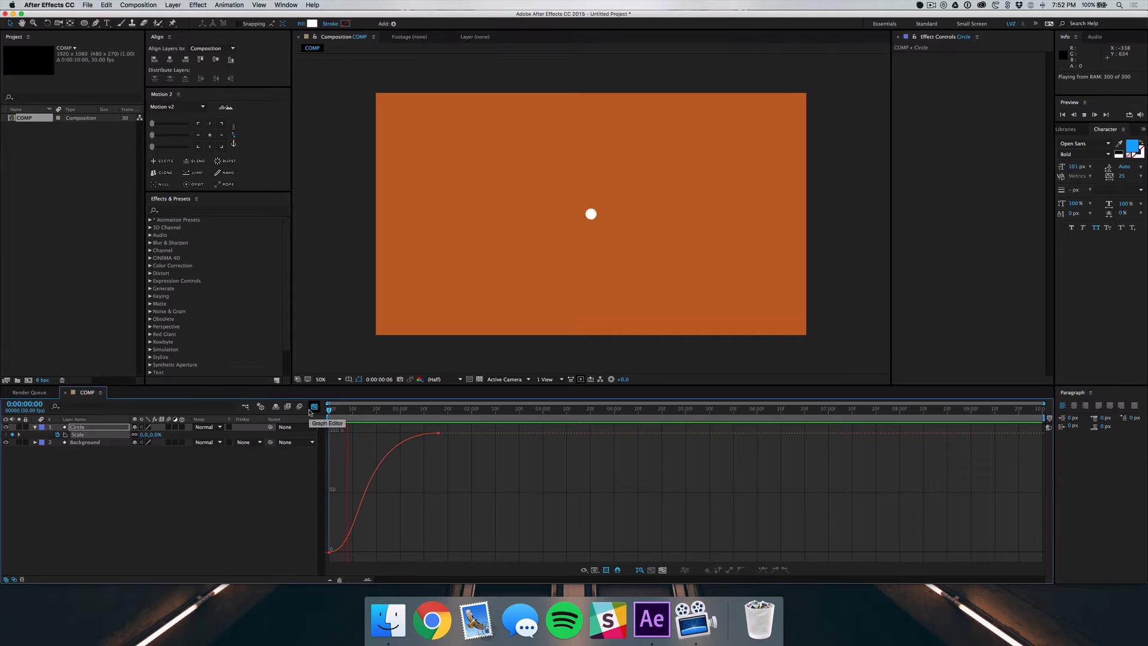
pyautogui.press('space')
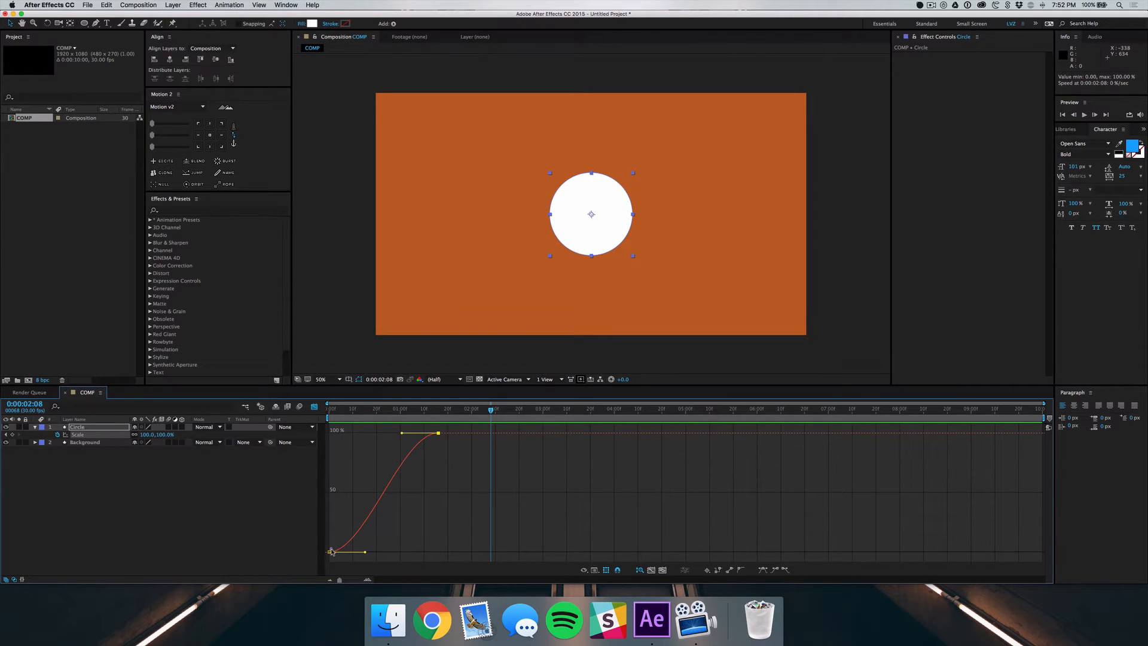
pyautogui.click(331, 551)
pyautogui.moveTo(365, 554); pyautogui.dragTo(451, 552)
pyautogui.click(377, 445)
pyautogui.moveTo(372, 414); pyautogui.dragTo(329, 412)
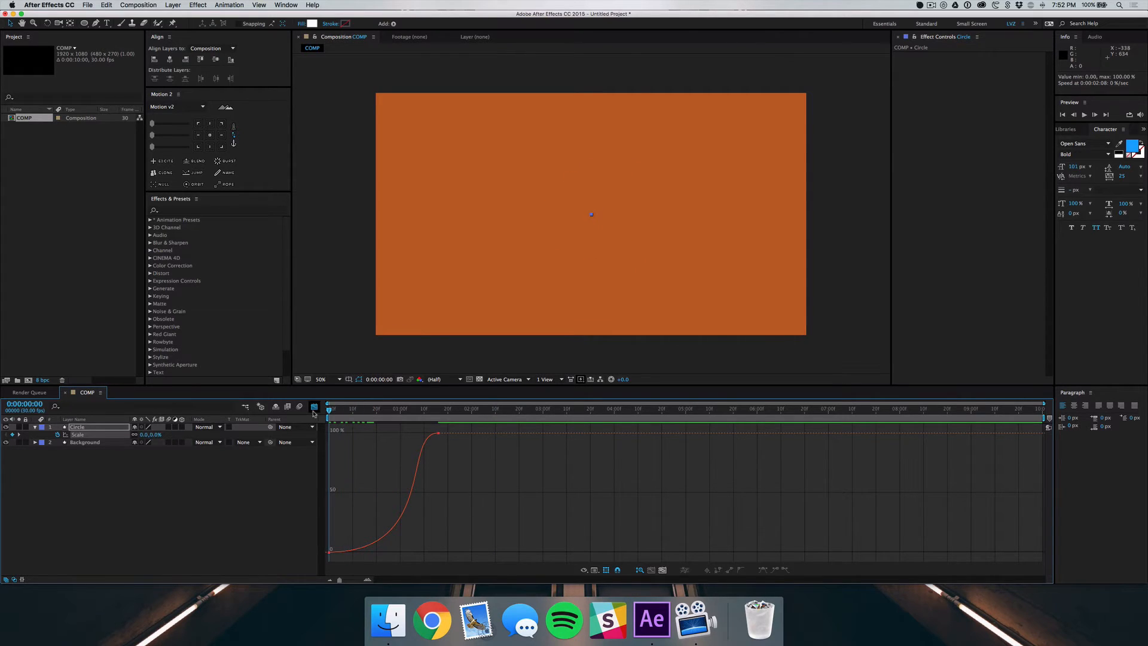
pyautogui.press('space')
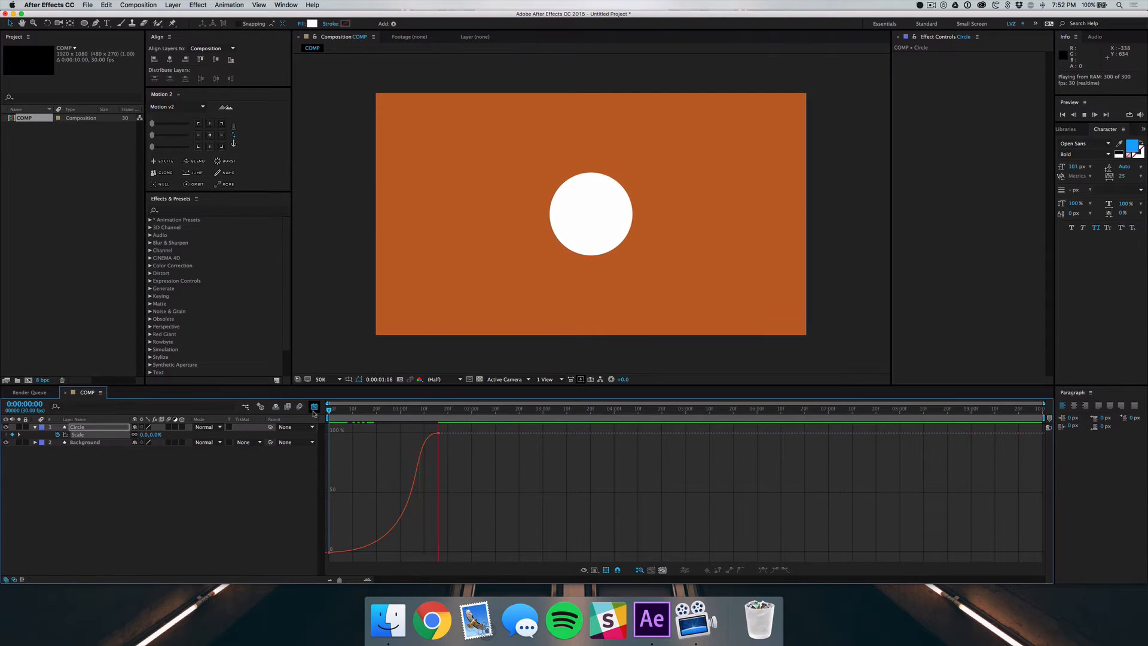
pyautogui.press('space')
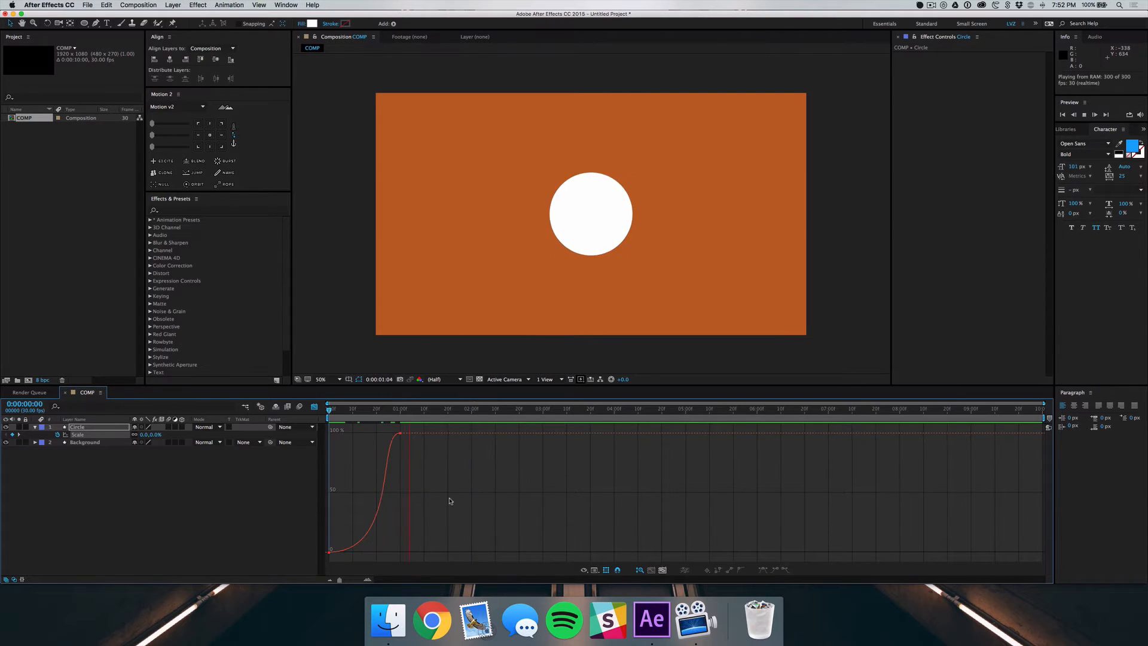
pyautogui.press('space')
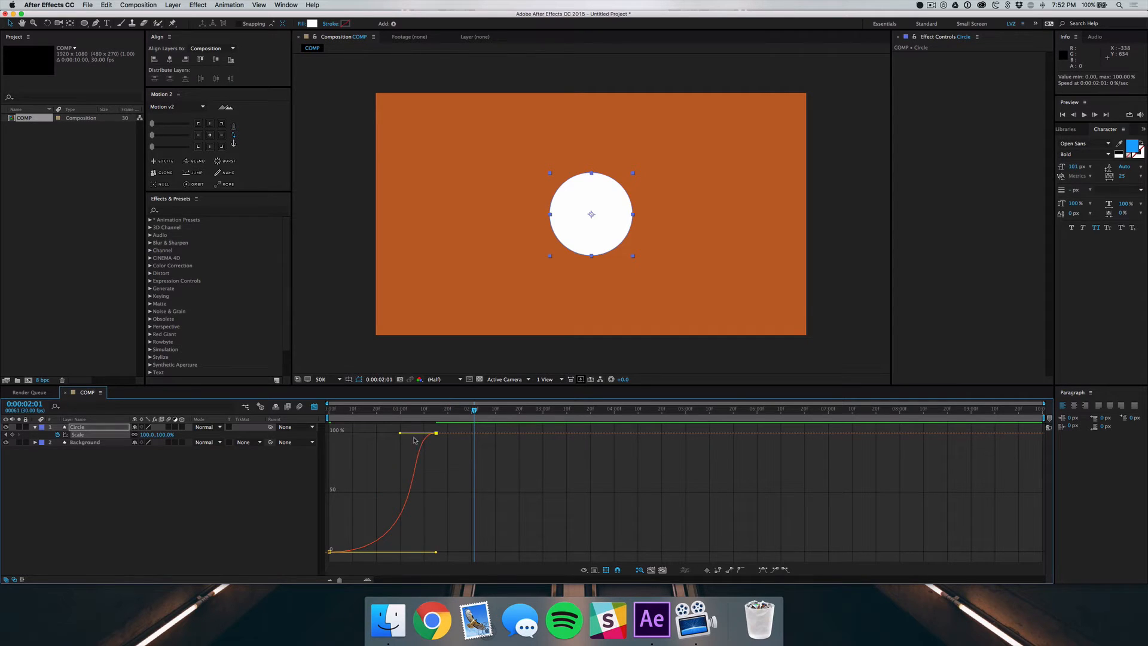
# Shorten the first Scale keyframe's outgoing ease handle back to about frame 10
pyautogui.press('super+z')
pyautogui.click(413, 441)
pyautogui.click(329, 552)
pyautogui.moveTo(401, 552); pyautogui.dragTo(353, 554)
pyautogui.click(411, 527)
# Add a keyframe with the Pen tool at about frame 16 on the Scale curve and check it in the layer timeline
pyautogui.press('g')
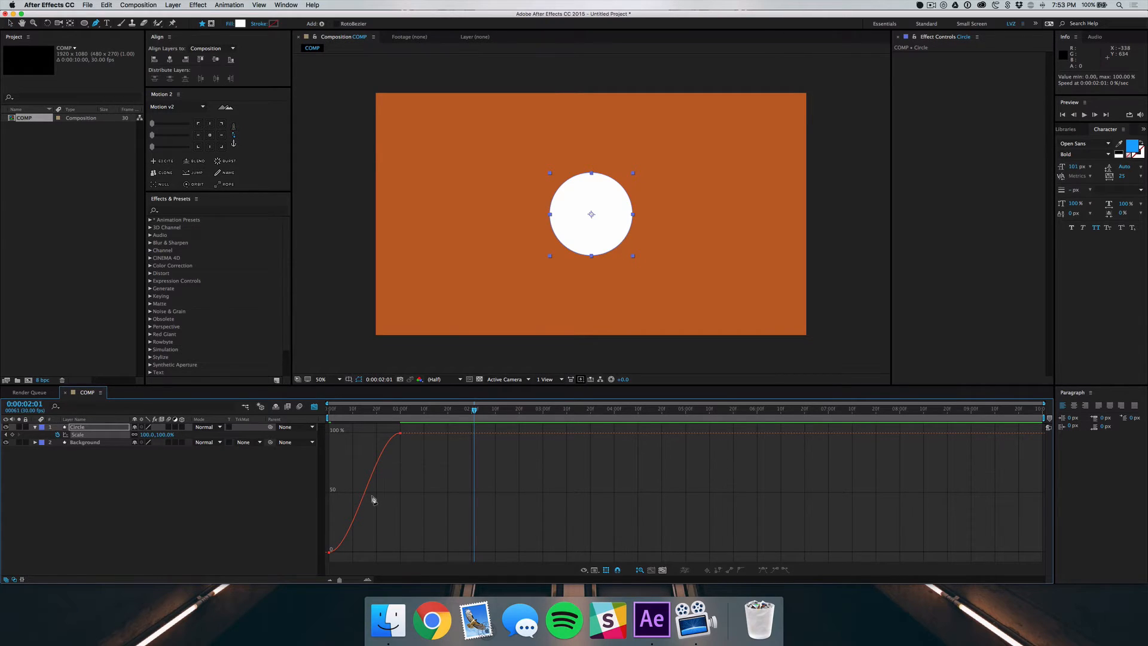
pyautogui.click(367, 489)
pyautogui.press('v')
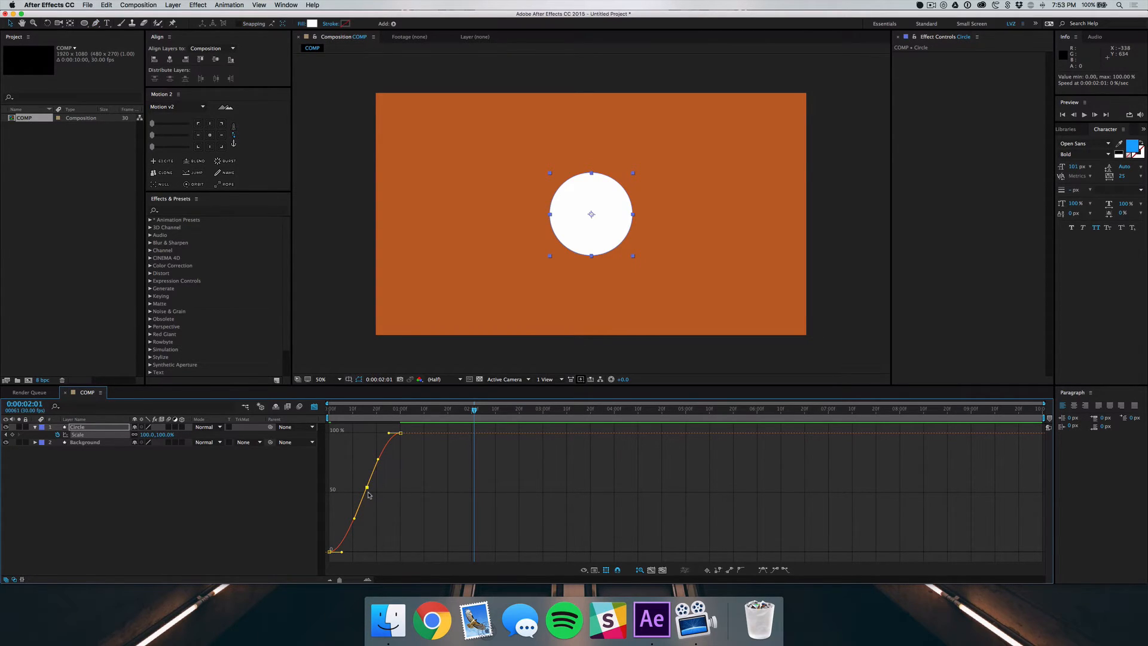
pyautogui.click(315, 407)
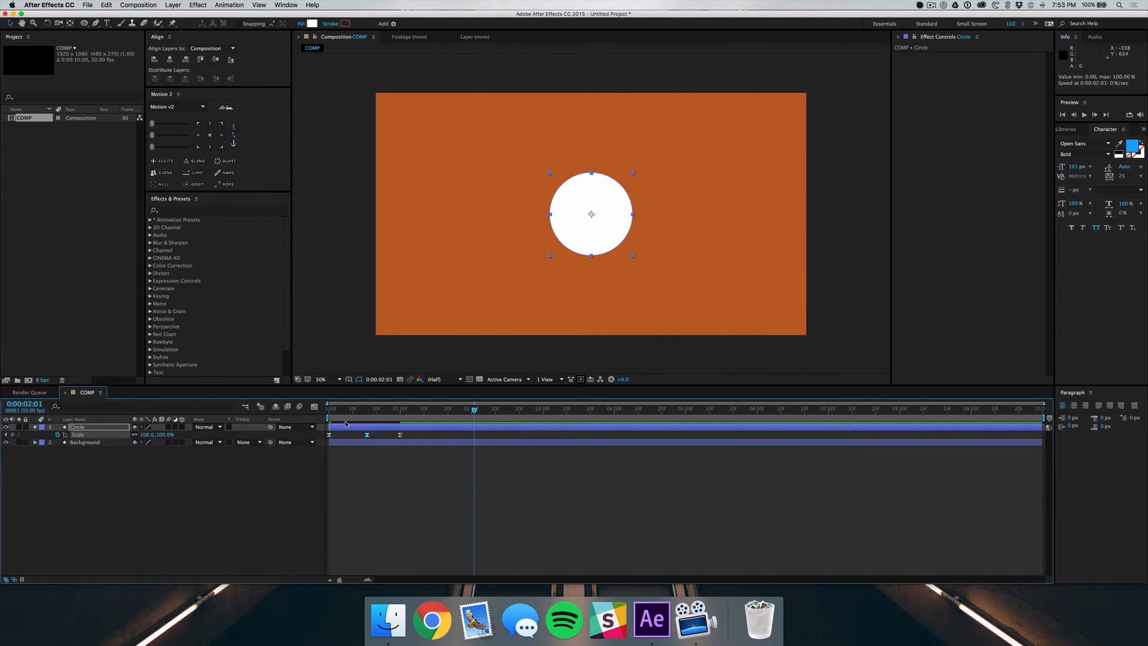
pyautogui.click(315, 409)
pyautogui.click(397, 521)
# Try steepening the Scale curve through the middle keyframe with its Bezier handles, preview the motion, and undo the change
pyautogui.press('=')
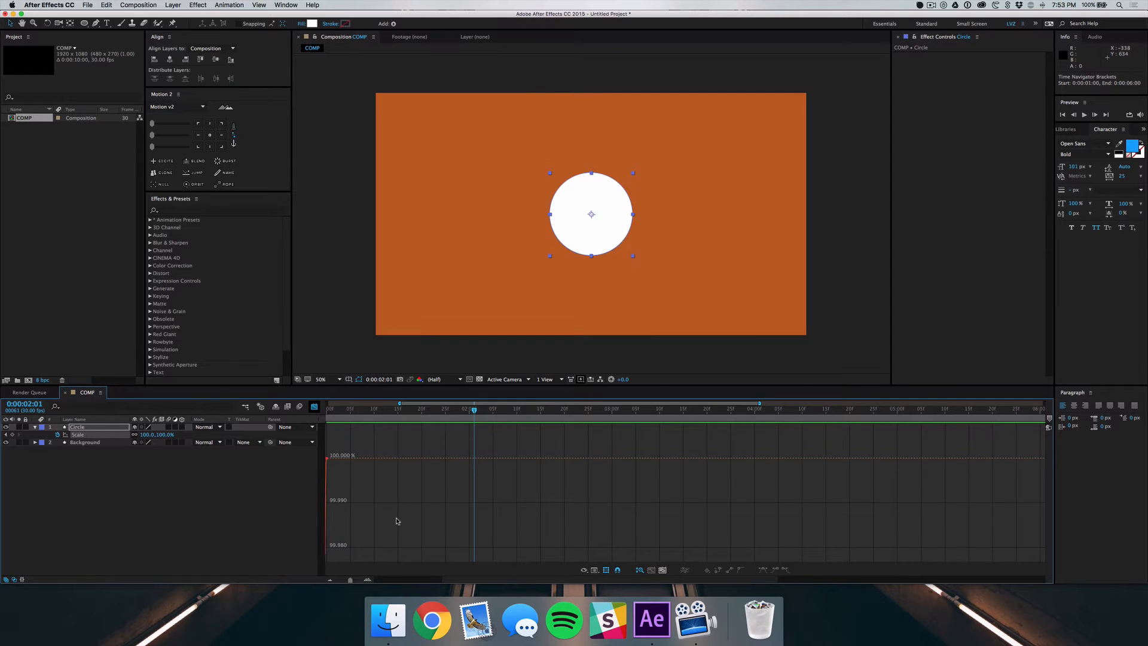
pyautogui.moveTo(350, 580); pyautogui.dragTo(354, 582)
pyautogui.hscroll(-3, 449, 534)
pyautogui.click(441, 487)
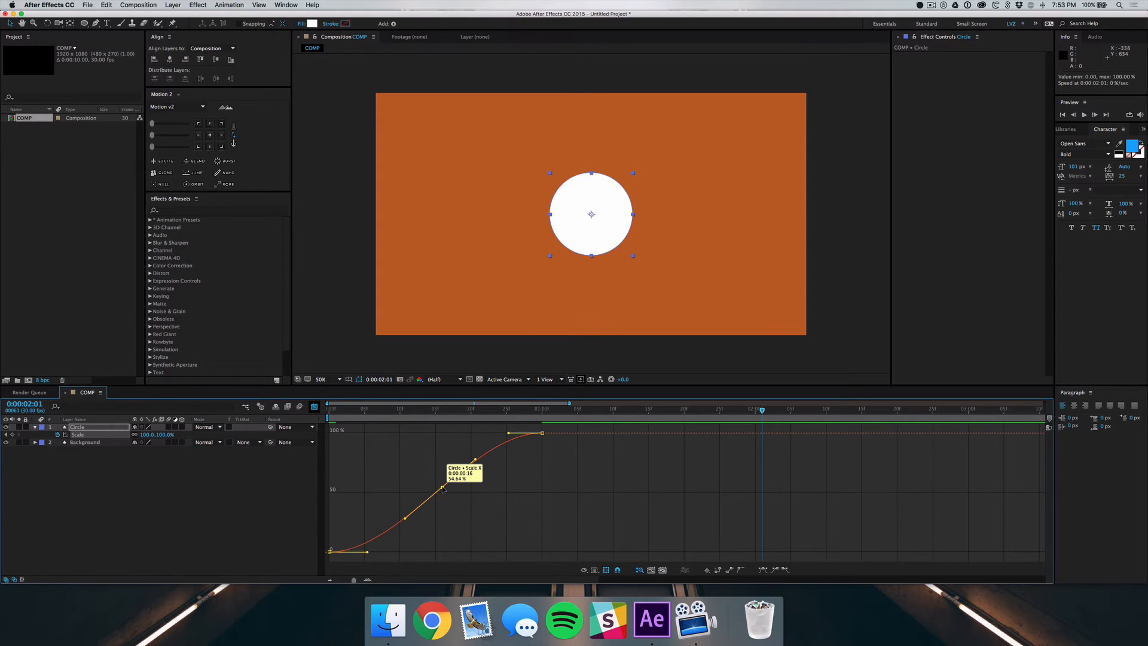
pyautogui.moveTo(476, 459); pyautogui.dragTo(292, 417)
pyautogui.click(446, 448)
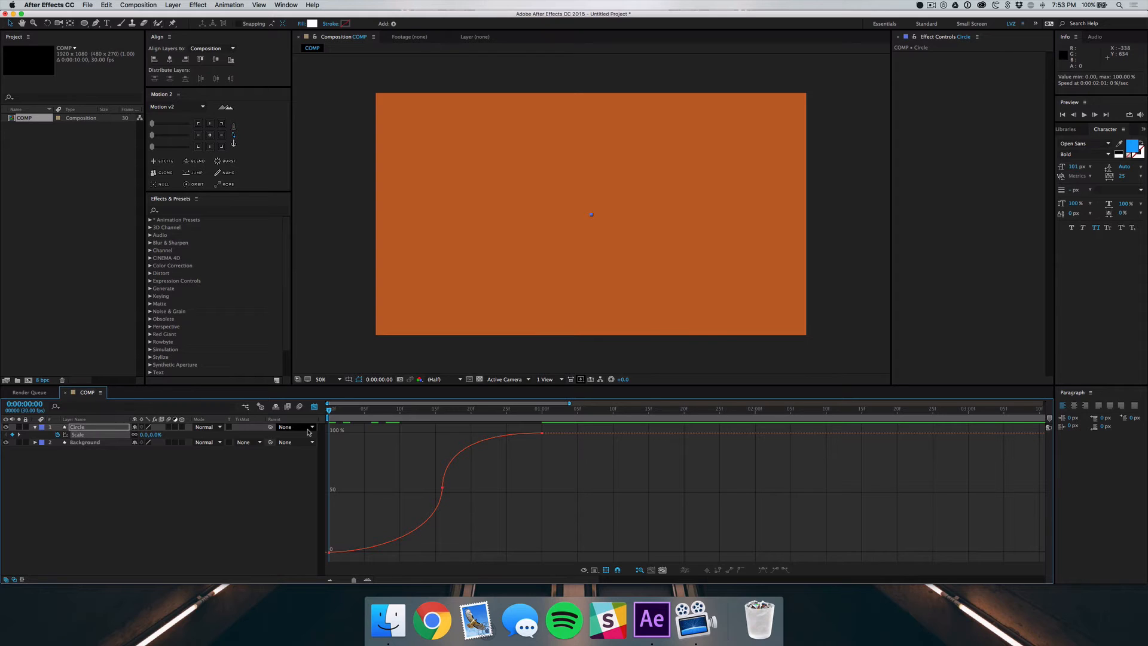
pyautogui.press('space')
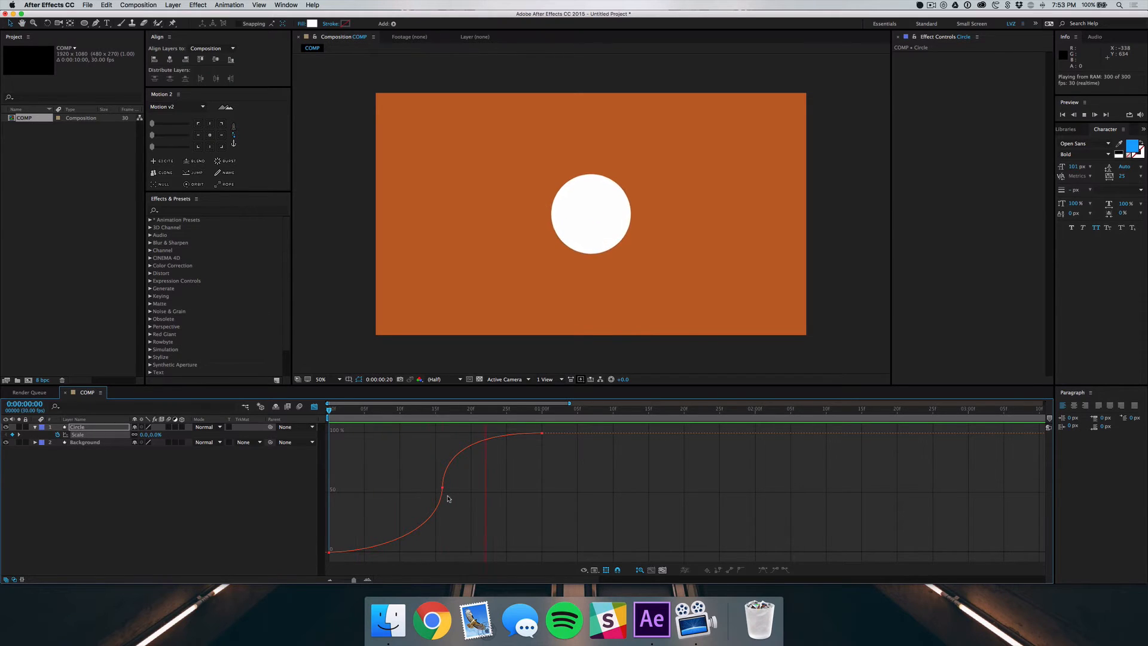
pyautogui.press('space')
pyautogui.press('super+z')
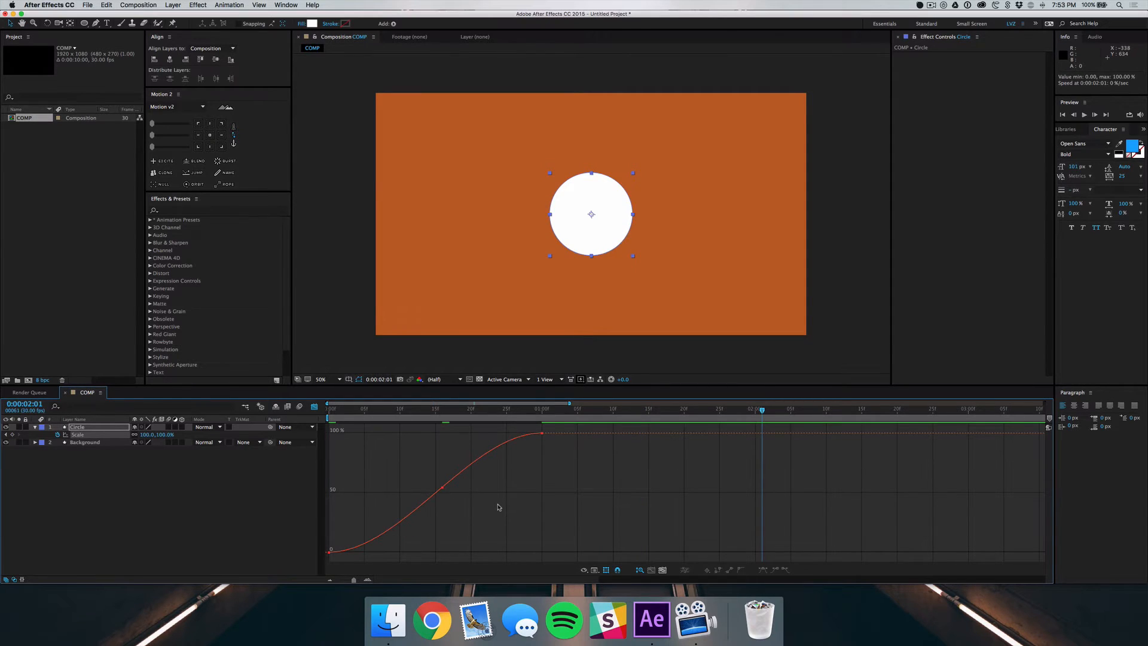
# Move the middle Scale keyframe to frame 13 at about 90% so the curve overshoots, and preview the animation
pyautogui.keyDown('super'); pyautogui.click(440, 487); pyautogui.keyUp('super')
pyautogui.moveTo(441, 488); pyautogui.dragTo(421, 461)
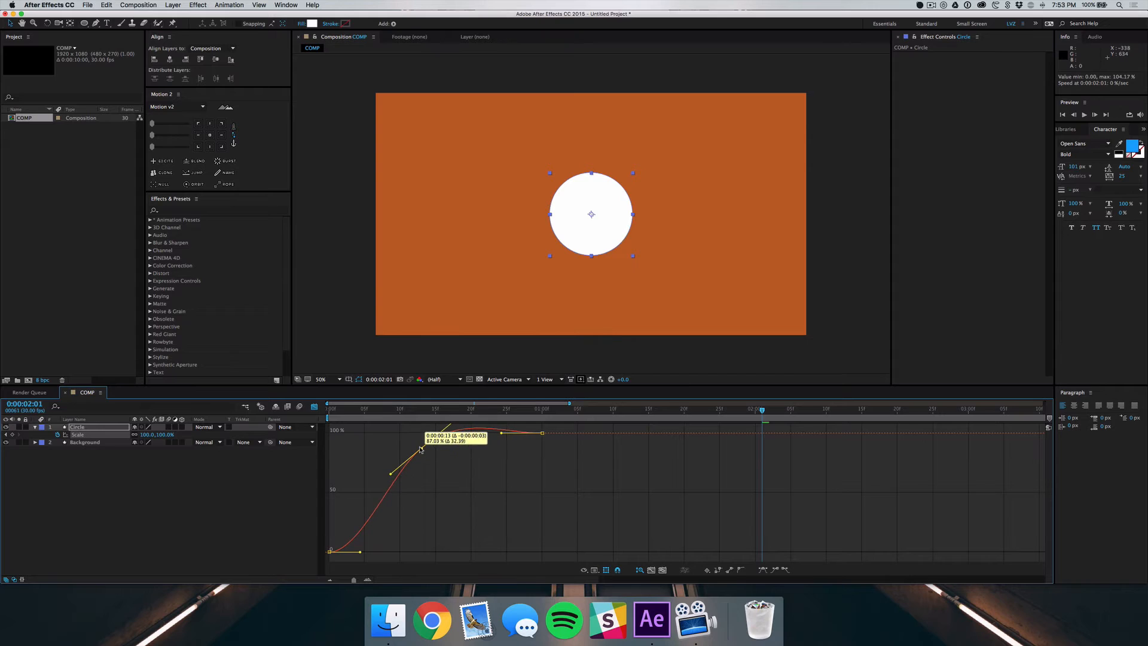
pyautogui.click(463, 466)
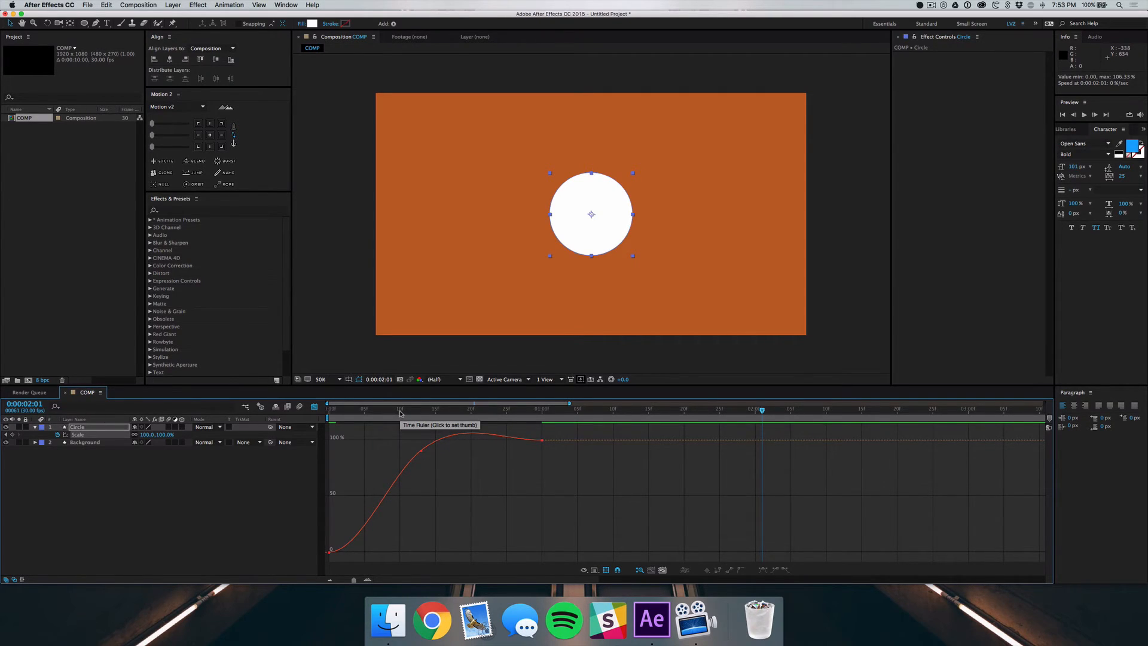
pyautogui.moveTo(403, 413); pyautogui.dragTo(315, 410)
pyautogui.press('space')
pyautogui.press('space')
pyautogui.moveTo(452, 412); pyautogui.dragTo(330, 419)
# Add a Scale keyframe near the overshoot peak at about frame 19, bend its outgoing handle downward, and preview the bounce
pyautogui.press('g')
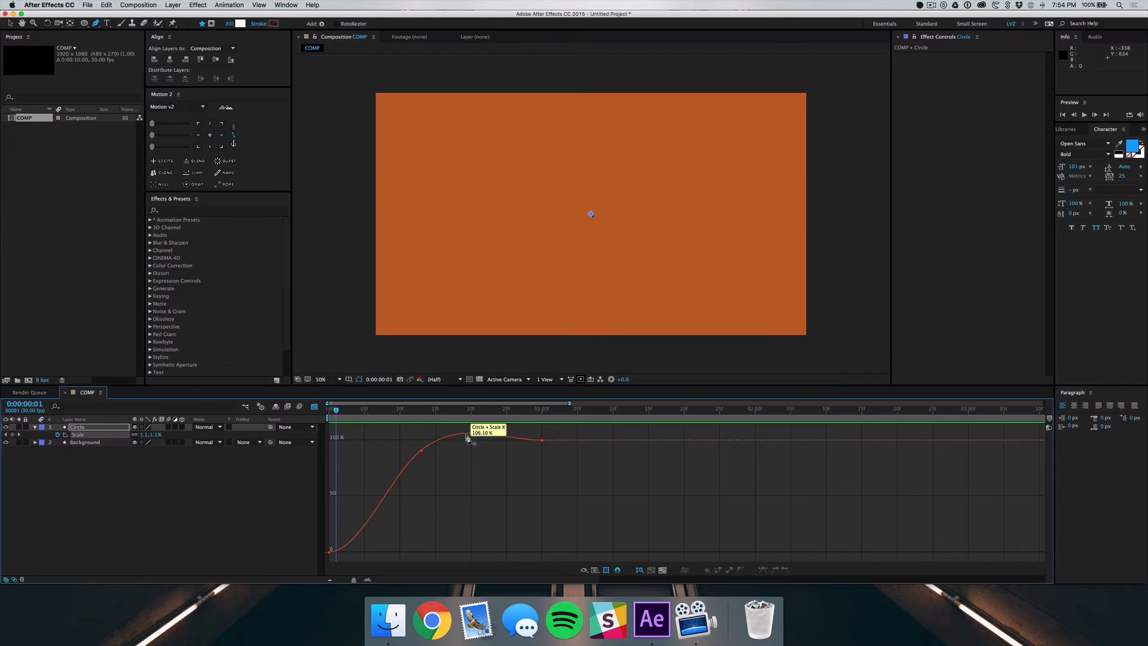
pyautogui.click(468, 438)
pyautogui.press('v')
pyautogui.moveTo(490, 433); pyautogui.dragTo(500, 457)
pyautogui.click(508, 468)
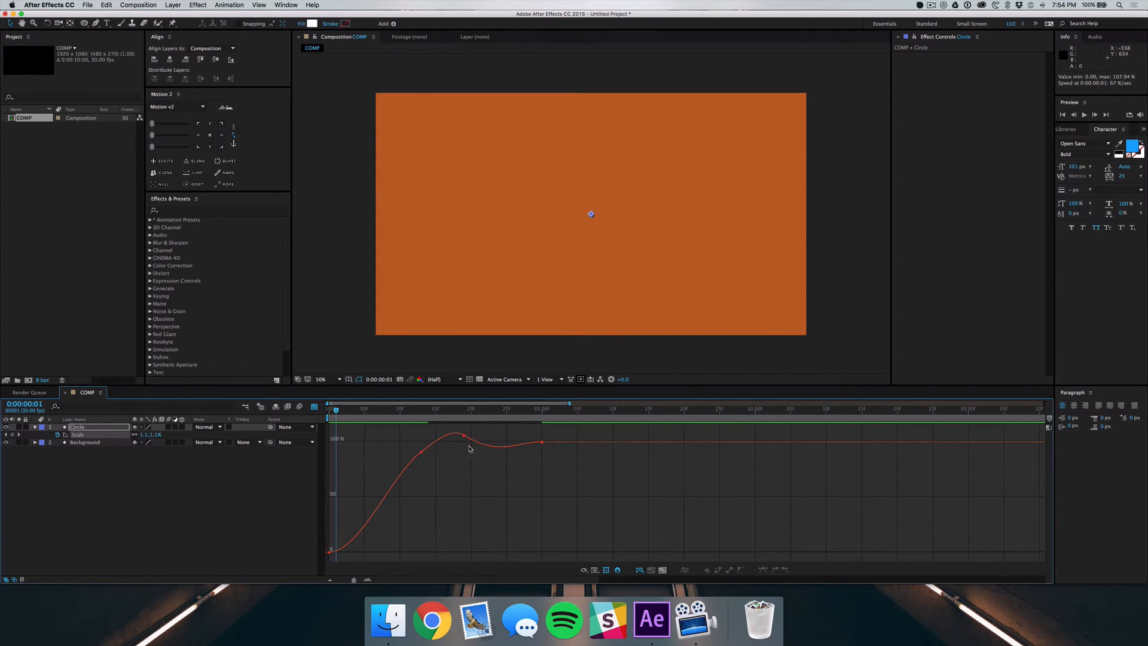
pyautogui.press('Home')
pyautogui.press('space')
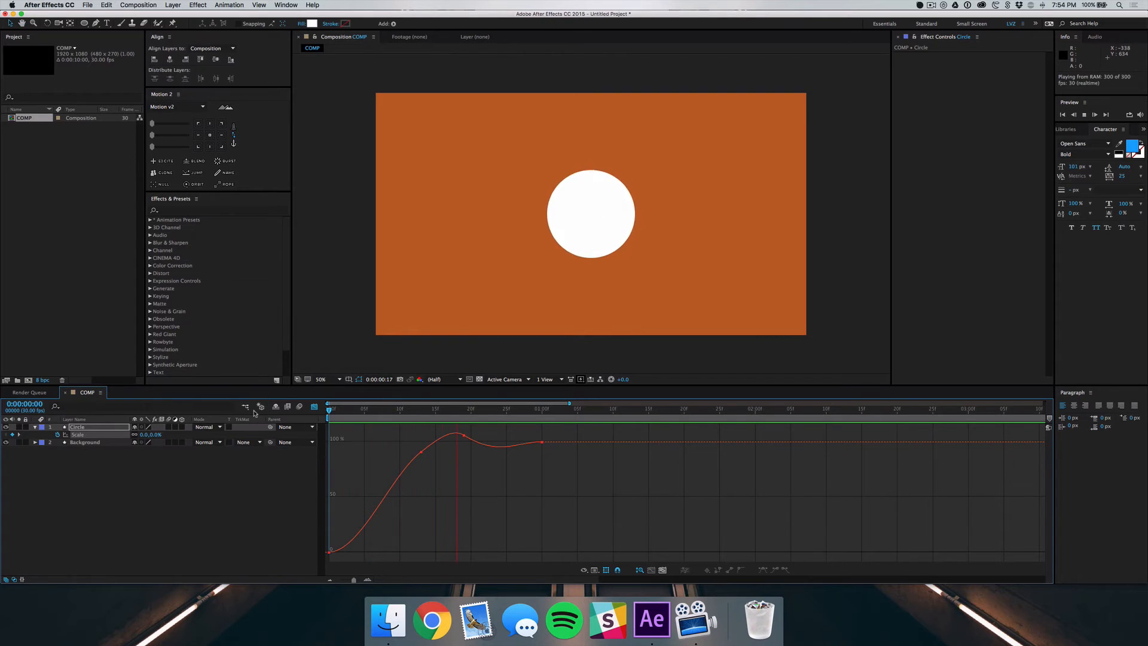
pyautogui.press('space')
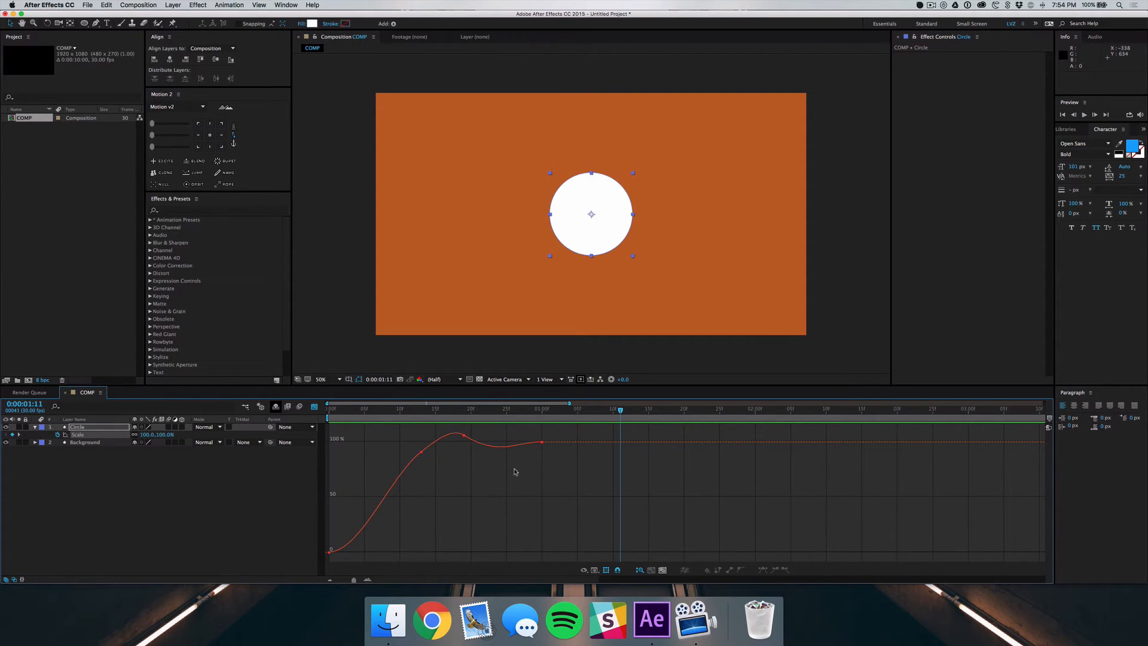
# Try a further bounce by adding a Scale keyframe at frame 23 with its outgoing handle angled upward, and preview it
pyautogui.press('g')
pyautogui.click(492, 448)
pyautogui.press('a')
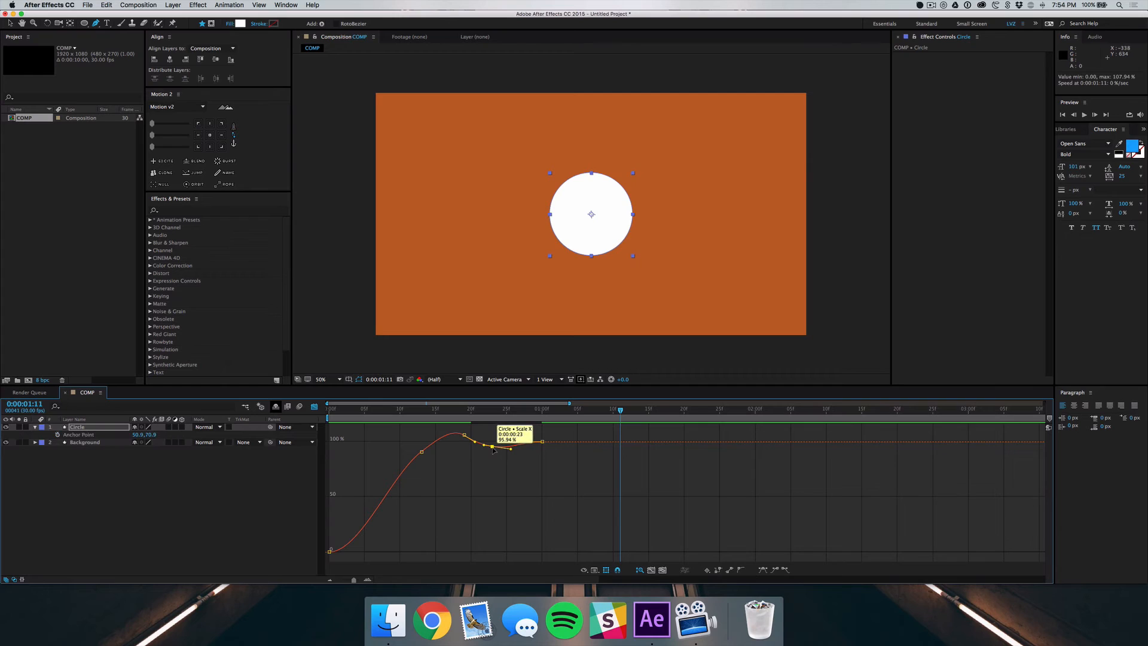
pyautogui.press('v')
pyautogui.click(508, 441)
pyautogui.click(492, 446)
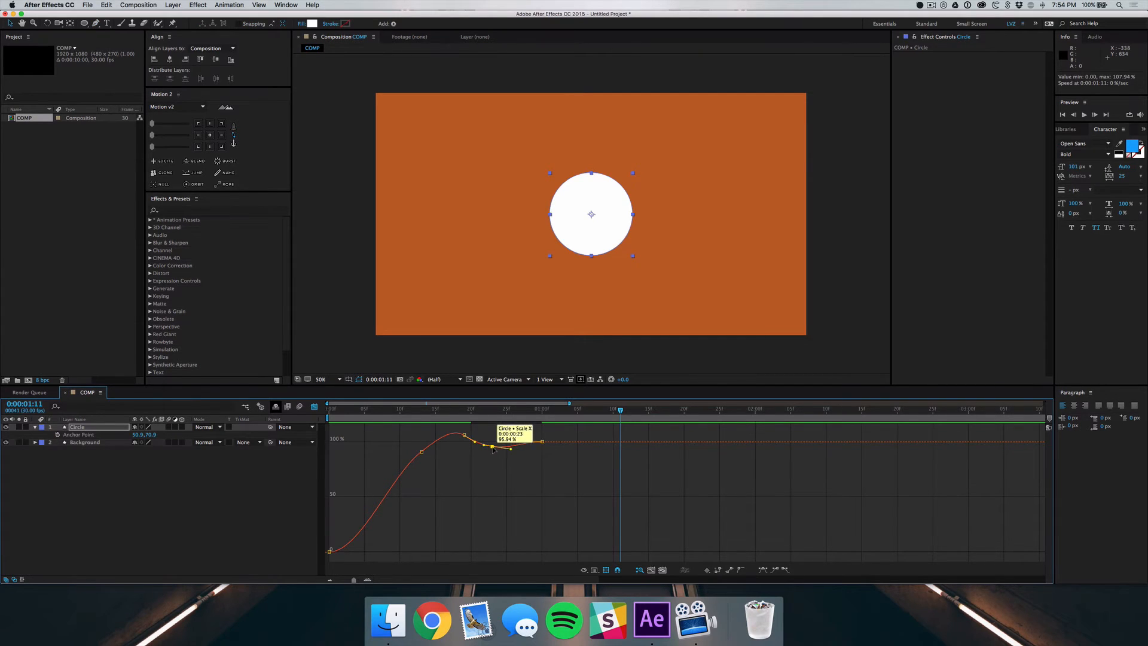
pyautogui.moveTo(510, 448); pyautogui.dragTo(502, 429)
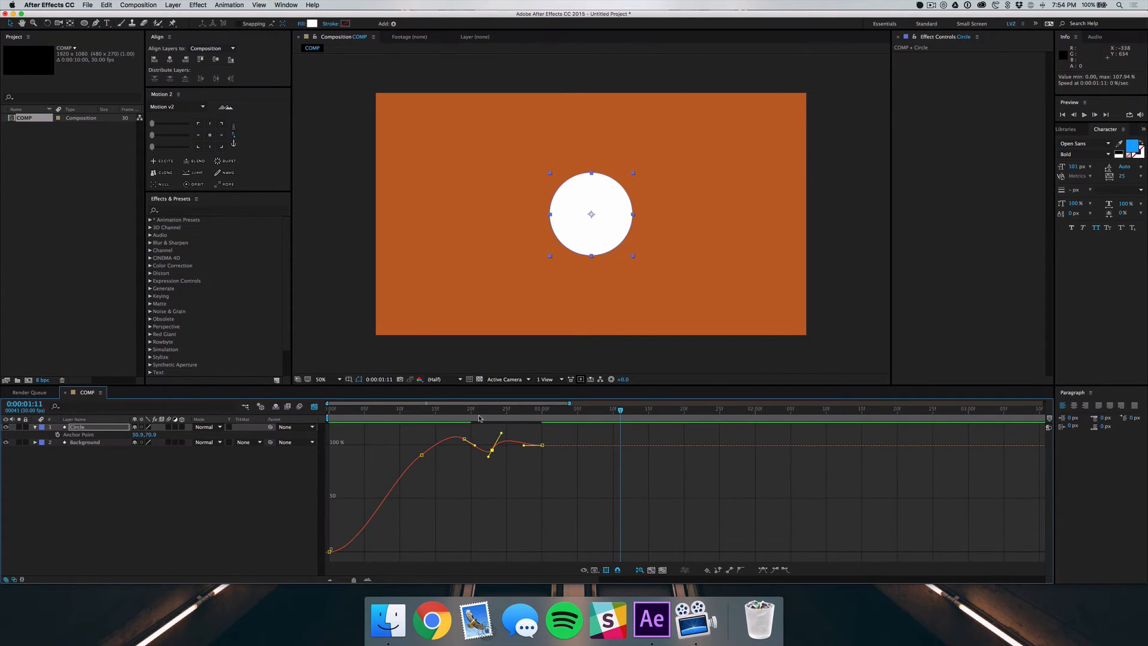
pyautogui.press('space')
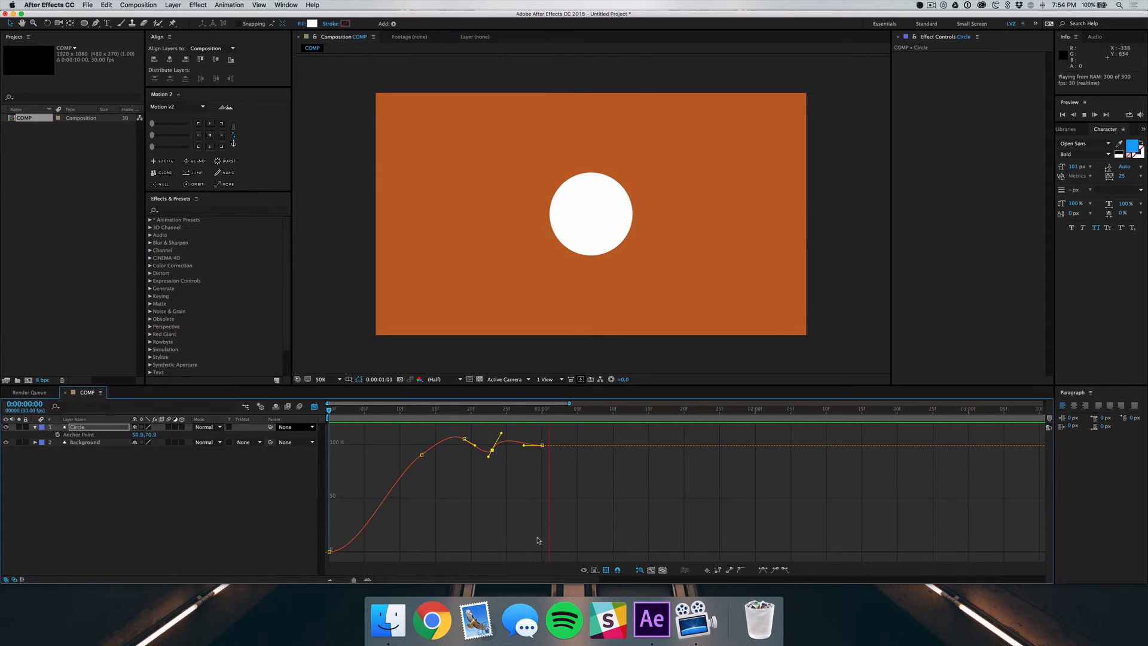
pyautogui.press('space')
# Delete the extra Scale keyframe at frame 23 and replay the animation from the start
pyautogui.click(492, 449)
pyautogui.press('Delete')
pyautogui.moveTo(458, 412); pyautogui.dragTo(143, 435)
pyautogui.press('space')
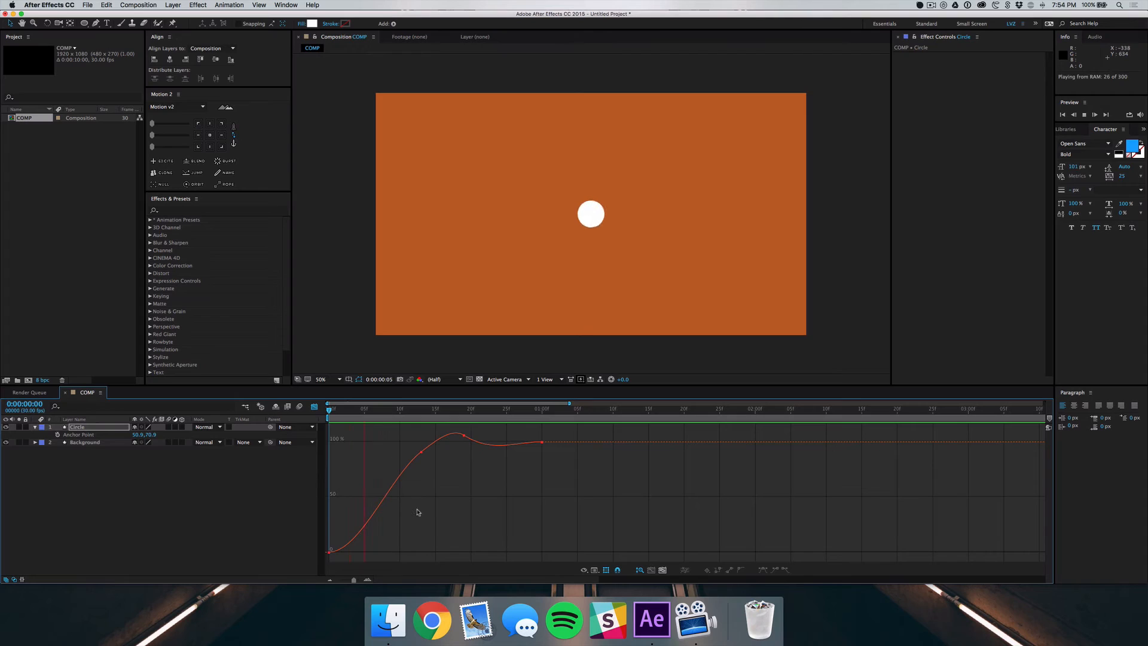
pyautogui.press('space')
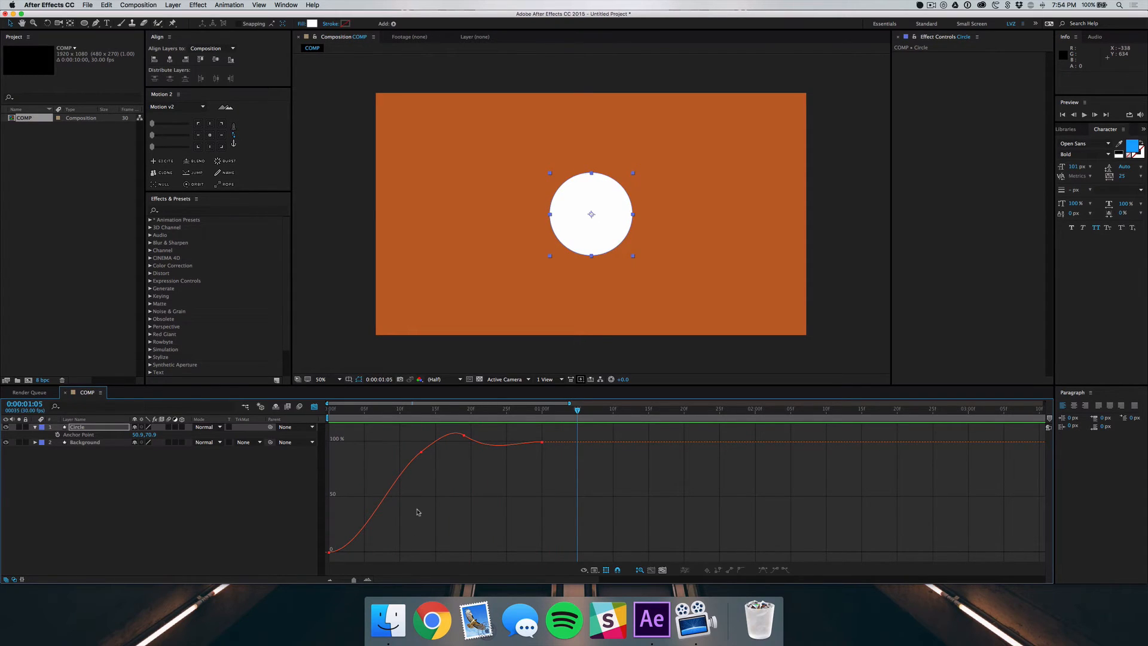
# Close the Graph Editor and draw a narrow white vertical rectangle, about 17 by 82 px, above the circle on a new shape layer
pyautogui.click(314, 406)
pyautogui.click(259, 492)
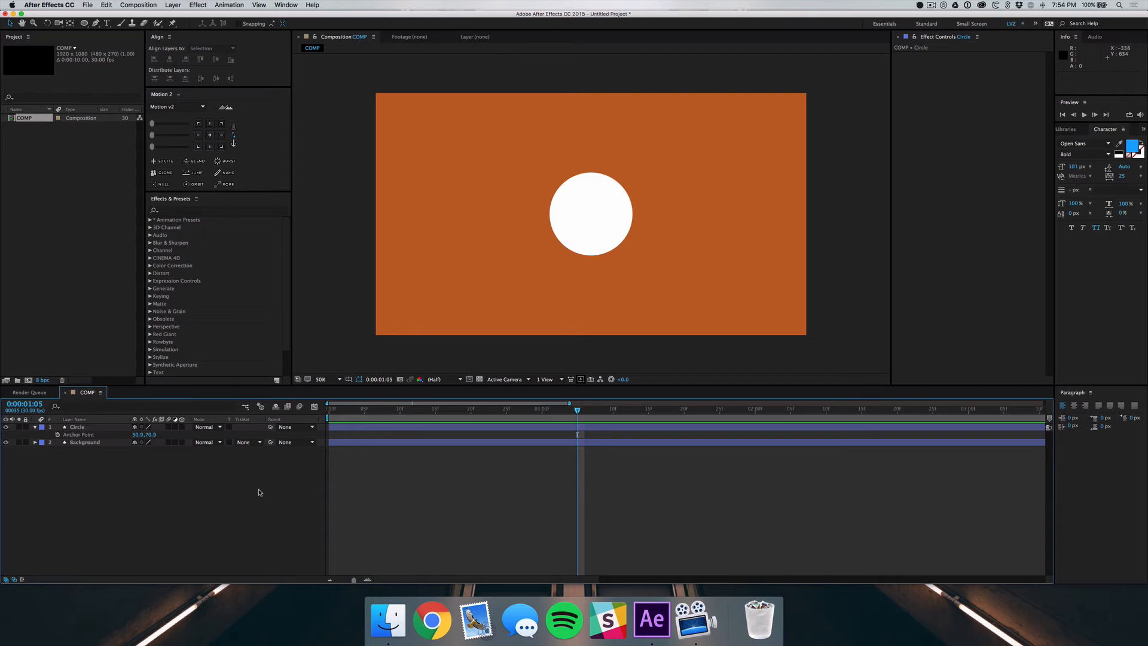
pyautogui.moveTo(84, 23); pyautogui.dragTo(136, 33)
pyautogui.moveTo(590, 136)
pyautogui.mouseDown()
pyautogui.moveTo(595, 167)
pyautogui.moveTo(593, 156)
pyautogui.mouseUp()
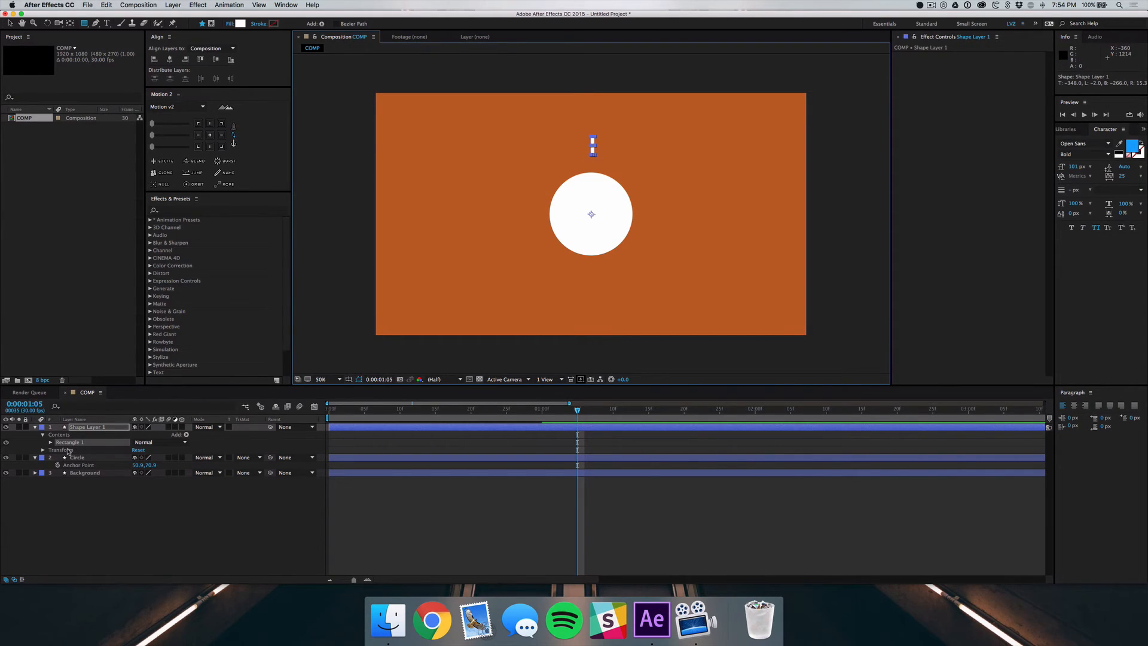
# Set the Roundness of Shape Layer 1's rectangle path to 185
pyautogui.click(50, 442)
pyautogui.click(58, 449)
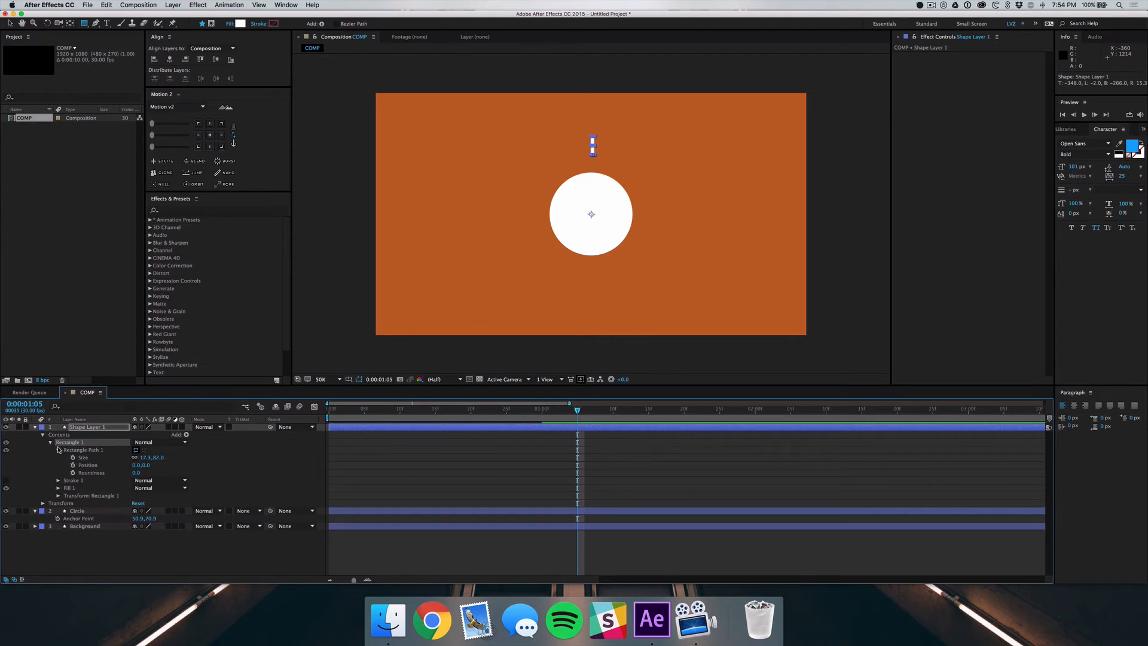
pyautogui.moveTo(136, 473); pyautogui.dragTo(214, 477)
pyautogui.click(181, 553)
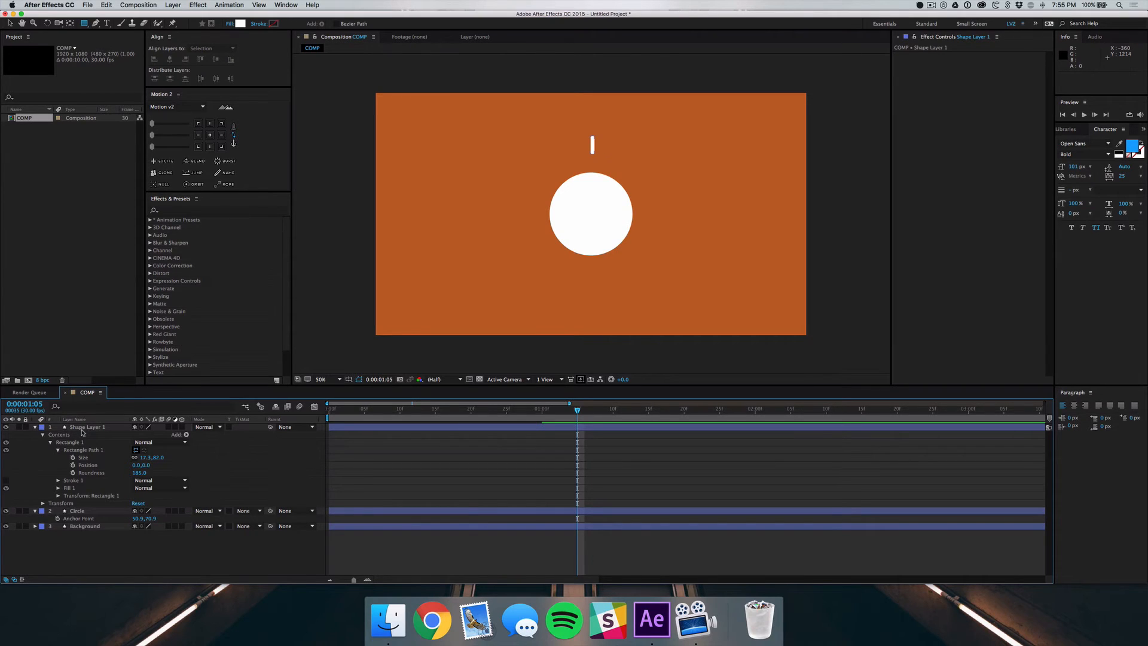
# Center Shape Layer 1 horizontally in the composition and nudge it down toward the circle to a Y position of 273
pyautogui.click(81, 430)
pyautogui.click(170, 59)
pyautogui.press('v')
pyautogui.hotkey('shift', 'Down')
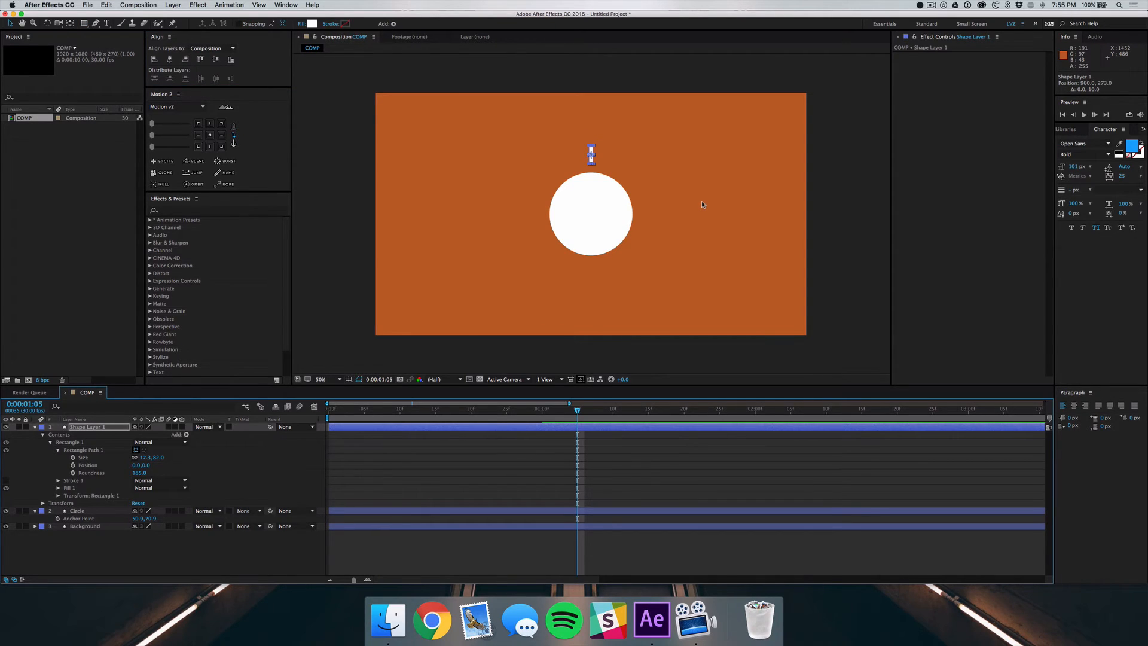
pyautogui.click(823, 254)
# Add a Repeater to Shape Layer 1 and show its properties
pyautogui.click(95, 426)
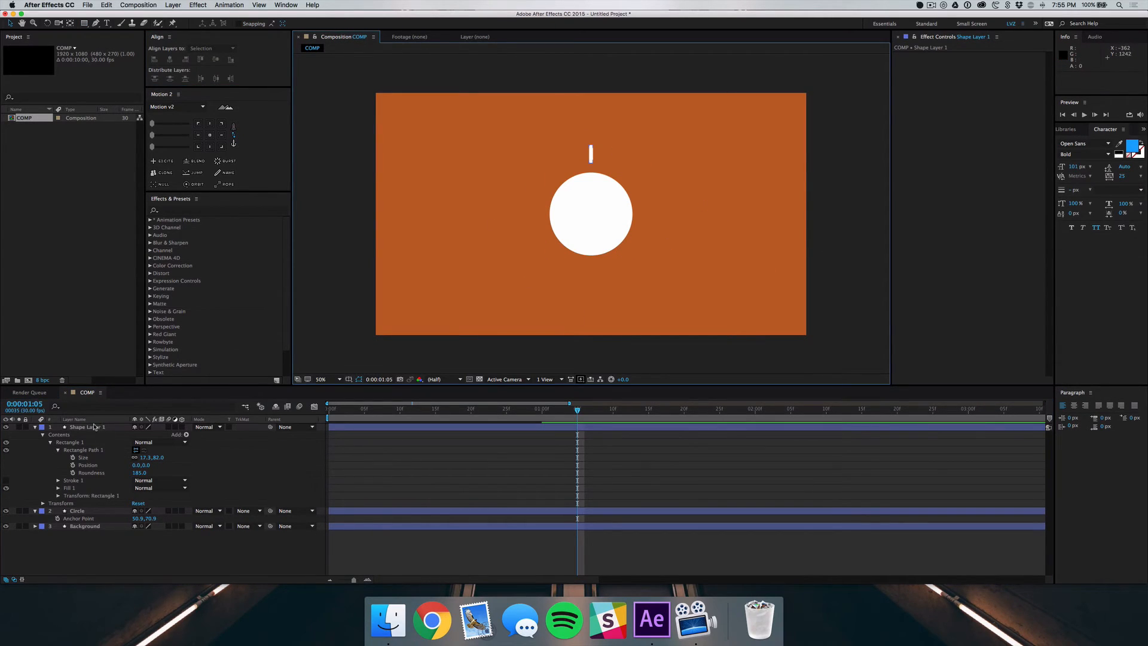
pyautogui.click(92, 427)
pyautogui.click(186, 435)
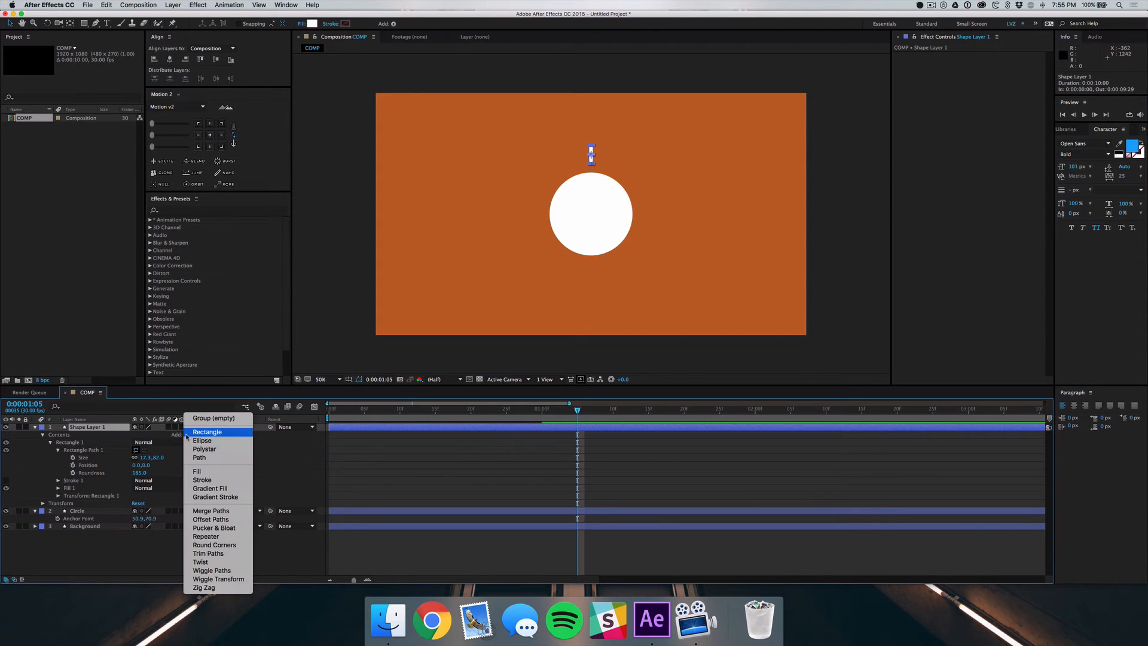
pyautogui.click(206, 536)
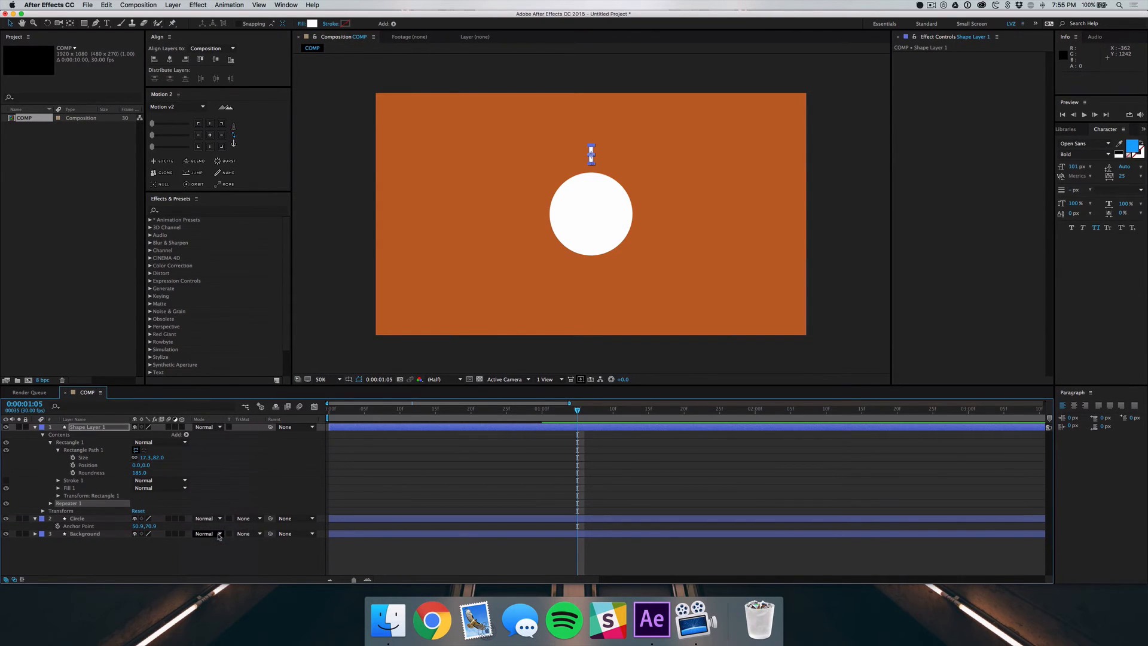
pyautogui.click(51, 504)
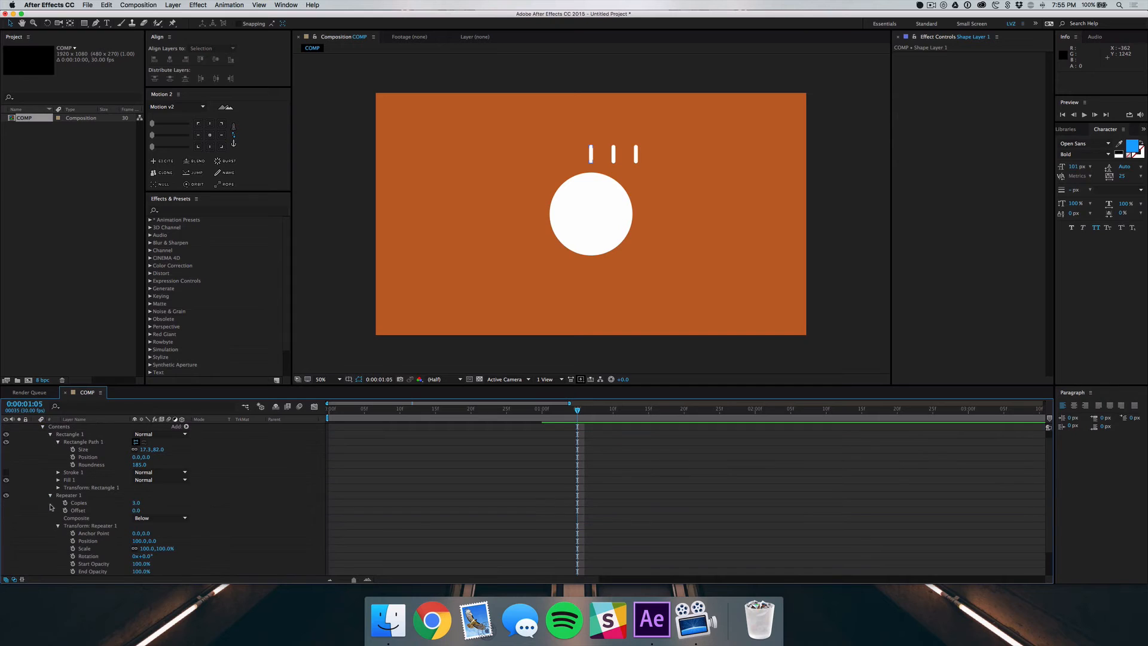
# Set the Repeater's Copies to 10 and its transform Position to 0, 0
pyautogui.click(136, 503)
pyautogui.press('Return')
pyautogui.scroll(-2, 161, 496)
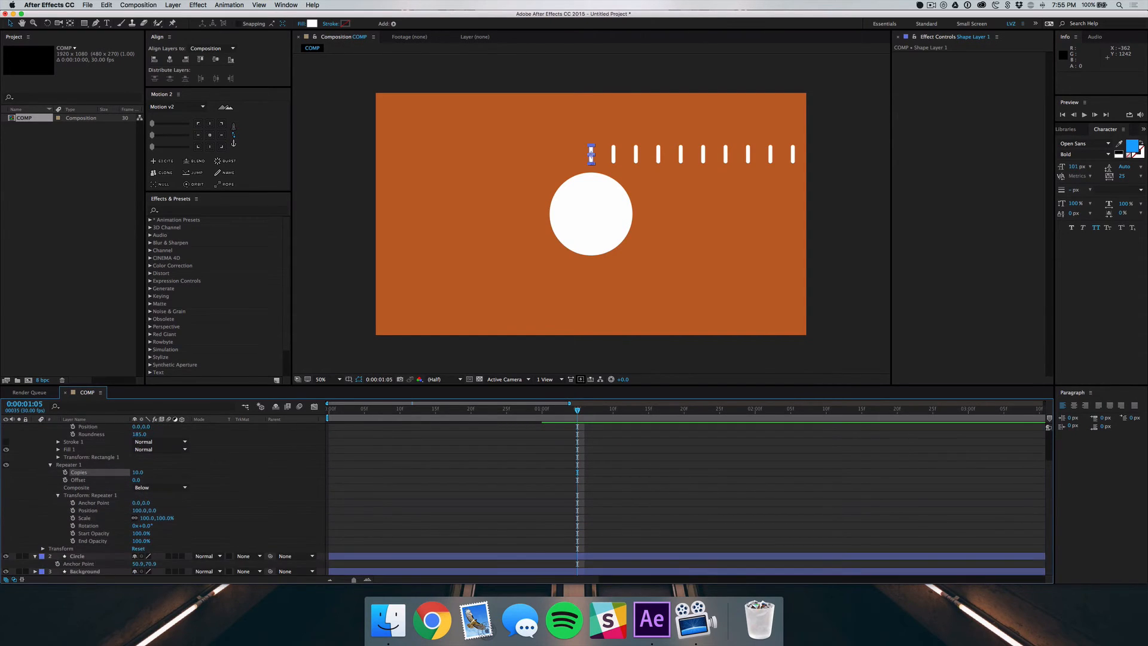
pyautogui.click(140, 511)
pyautogui.press('Return')
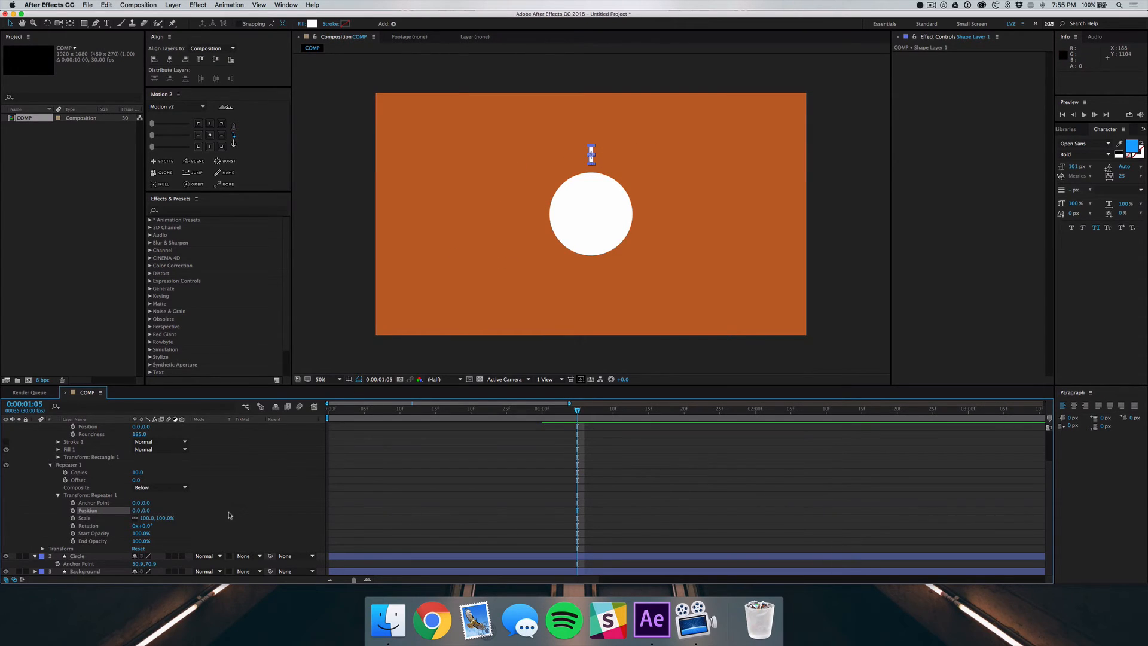
# Set the Repeater's transform Rotation to 360/10 degrees to spread the lines around the circle
pyautogui.click(147, 526)
pyautogui.write('360/10')
pyautogui.press('Return')
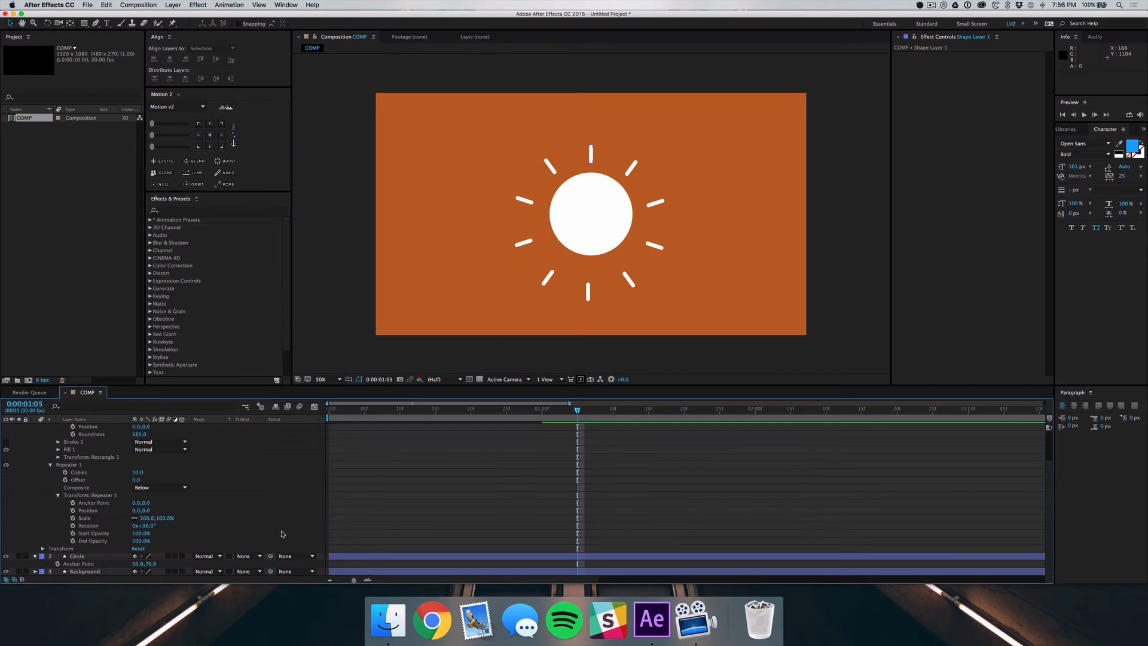
pyautogui.scroll(5, 156, 502)
pyautogui.scroll(-3, 90, 474)
pyautogui.scroll(3, 90, 474)
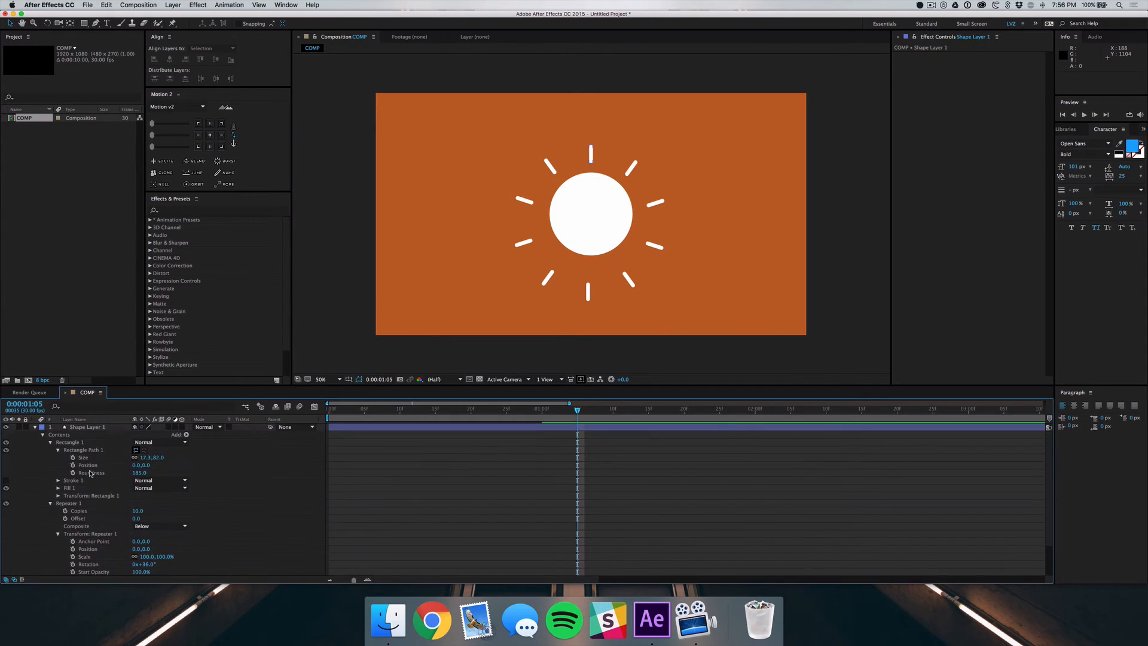
# Nudge Shape Layer 1 up 10 px to a Y position of about 245, farther from the circle
pyautogui.click(85, 427)
pyautogui.click(217, 60)
pyautogui.press('super+z')
pyautogui.hotkey('shift', 'Up')
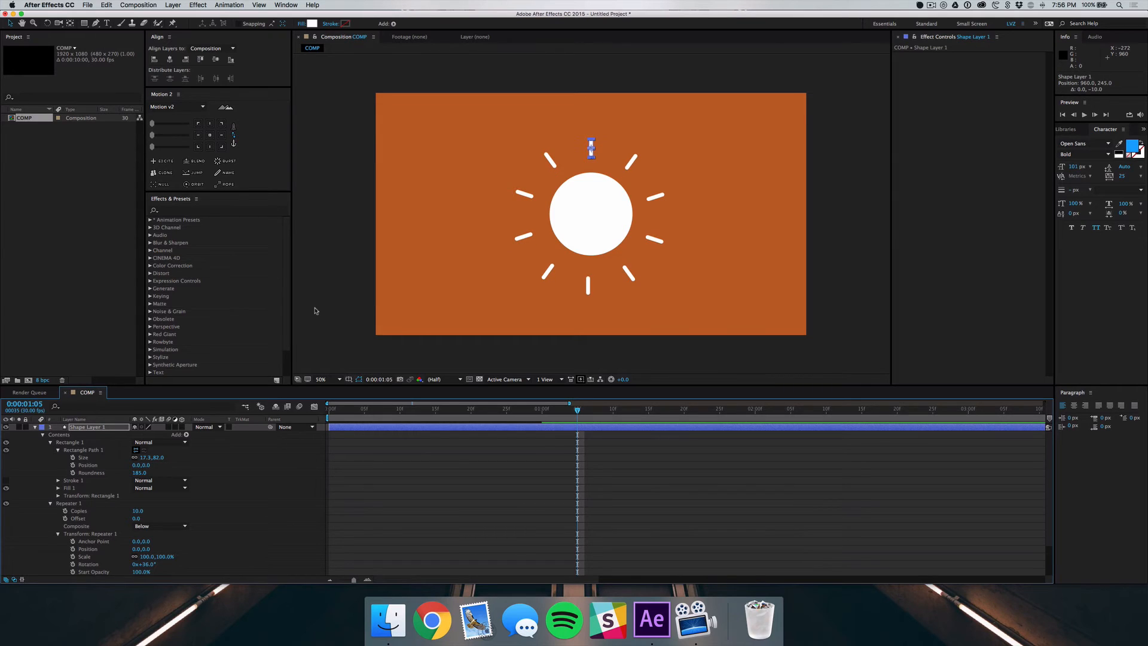
pyautogui.press('Up')
pyautogui.press('Up')
pyautogui.scroll(-3, 174, 545)
pyautogui.press('super+z')
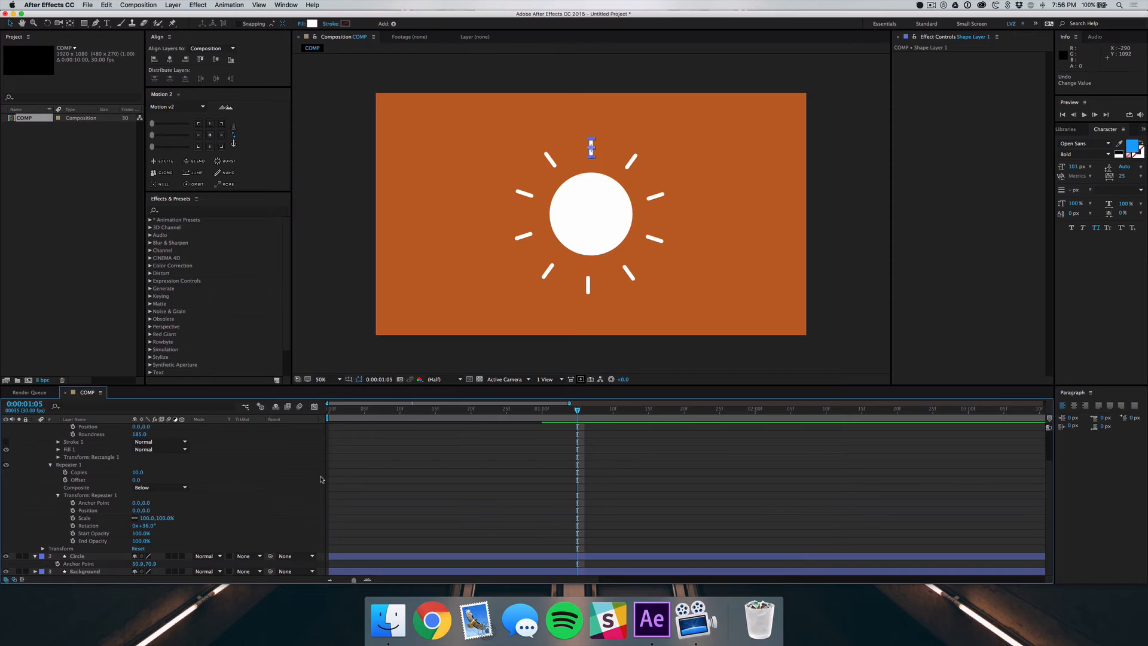
# Add a 100% keyframe for the Repeater's transform Scale at 0:00:01:00
pyautogui.scroll(3, 405, 499)
pyautogui.scroll(-3, 405, 499)
pyautogui.scroll(3, 405, 500)
pyautogui.scroll(-1, 405, 499)
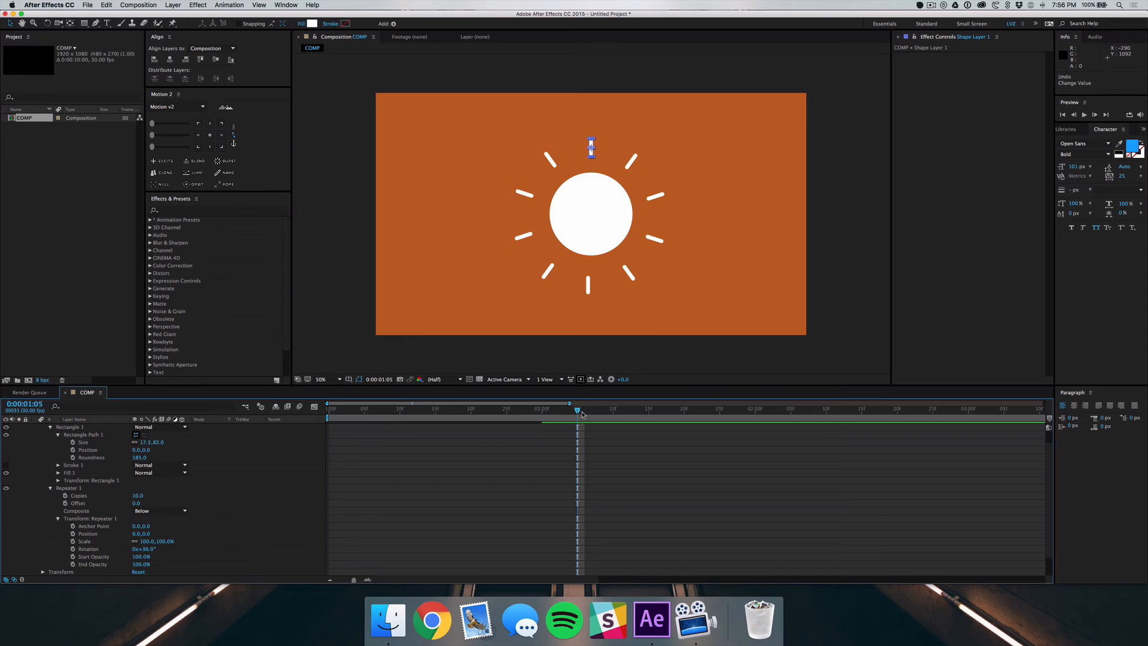
pyautogui.scroll(1, 533, 468)
pyautogui.click(542, 410)
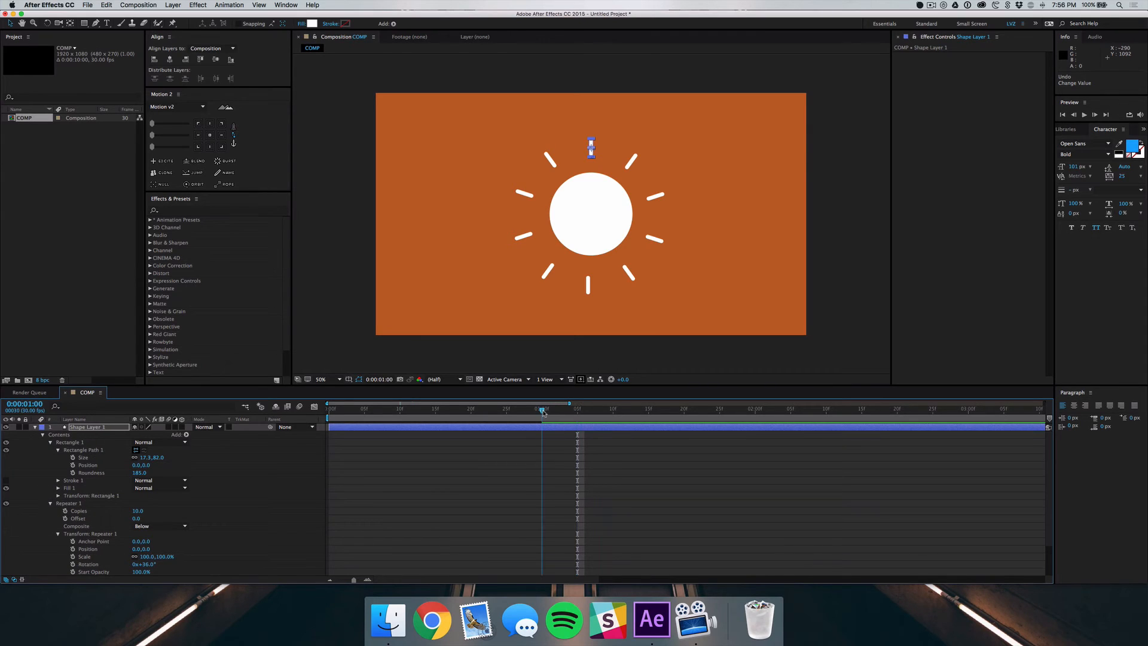
pyautogui.click(72, 556)
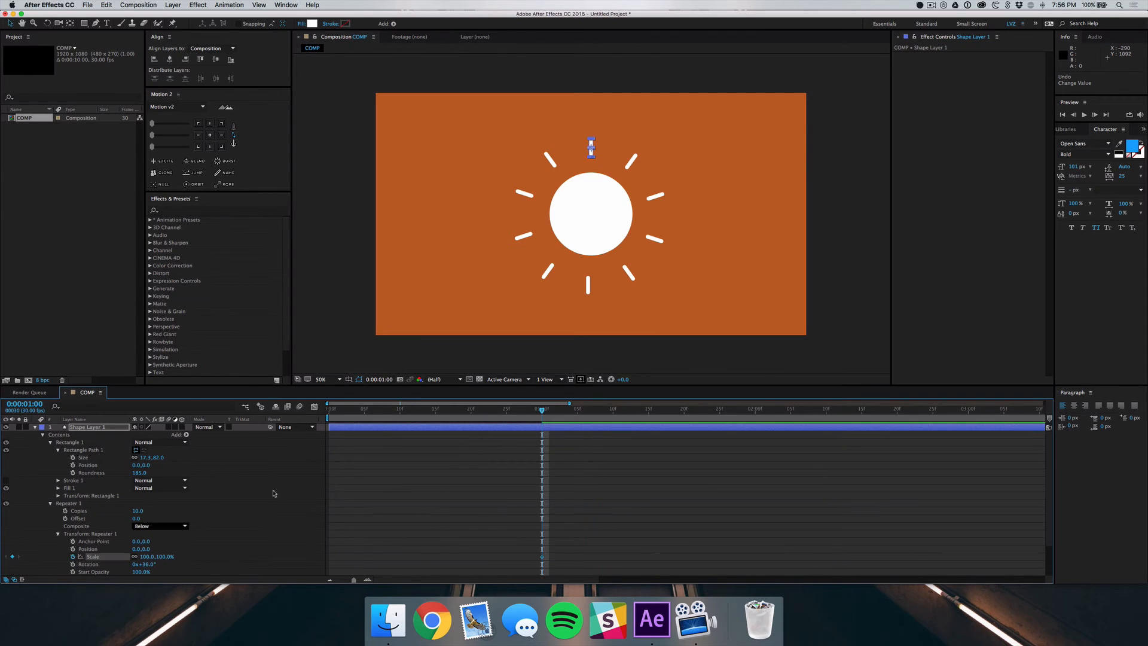
# Set the Repeater's transform Scale to 0% at the start of the composition
pyautogui.press('Home')
pyautogui.click(148, 556)
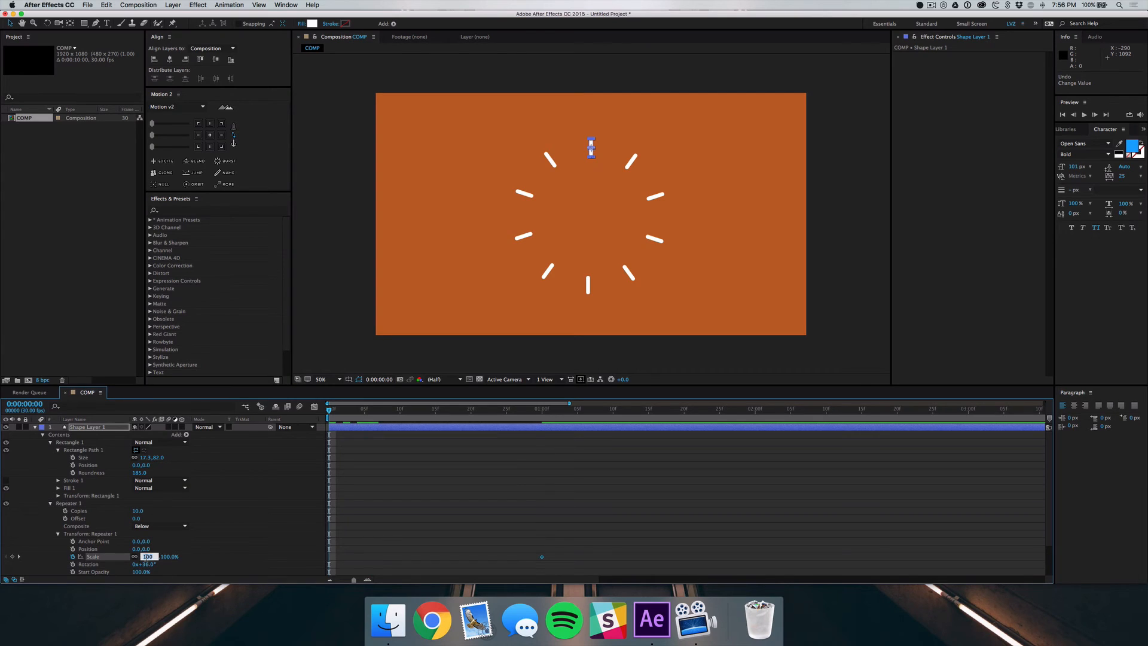
pyautogui.write('0')
pyautogui.press('Return')
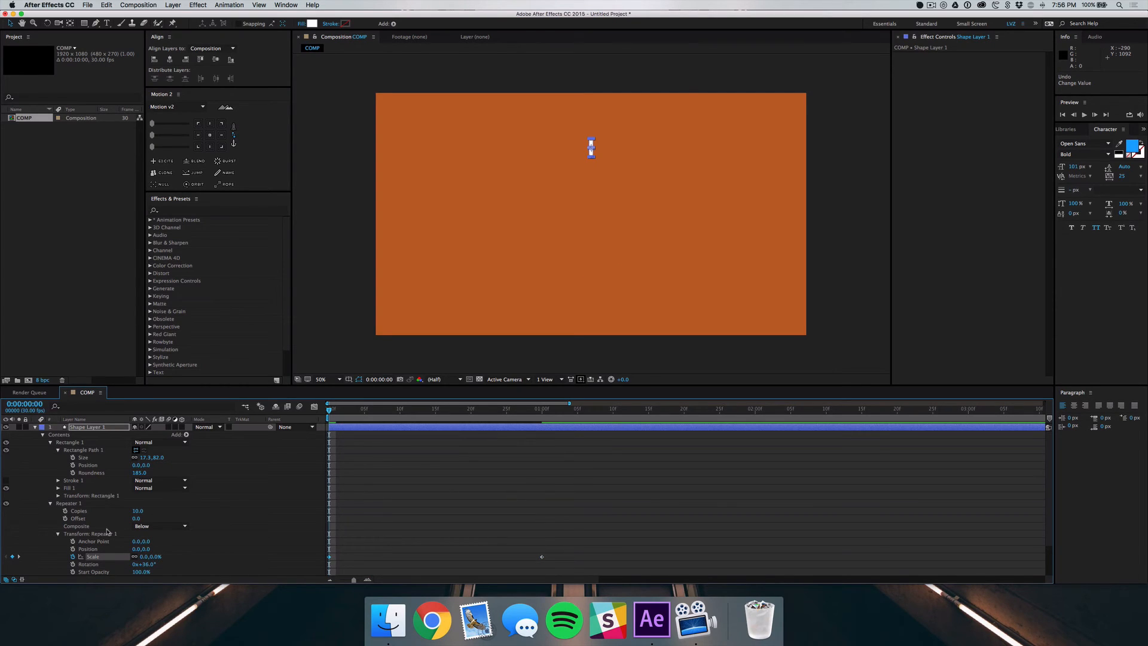
# Add a keyframe for Shape Layer 1's own Scale at 0:00:00:00 and show all of the layer's keyframed properties
pyautogui.click(84, 427)
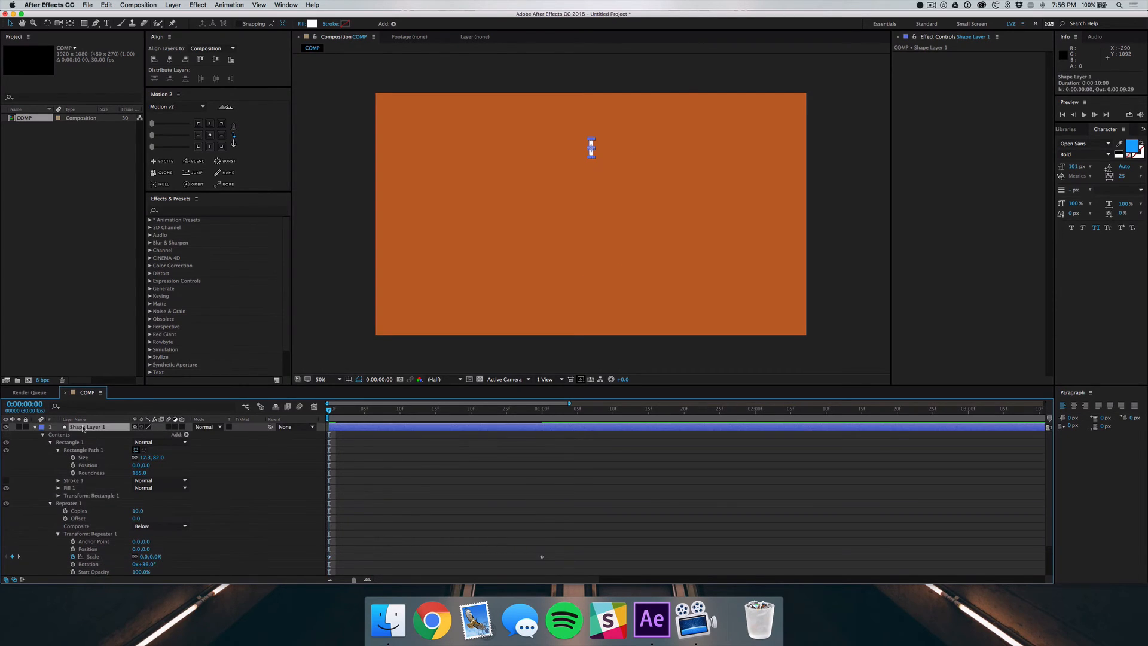
pyautogui.press('u')
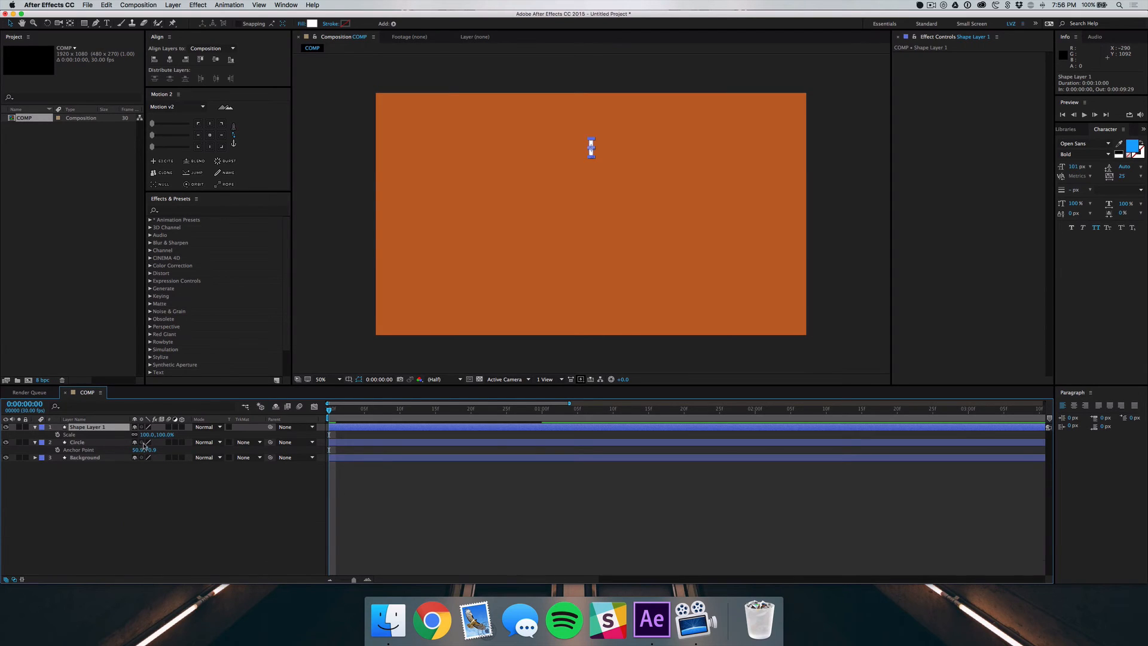
pyautogui.click(69, 435)
pyautogui.press('u')
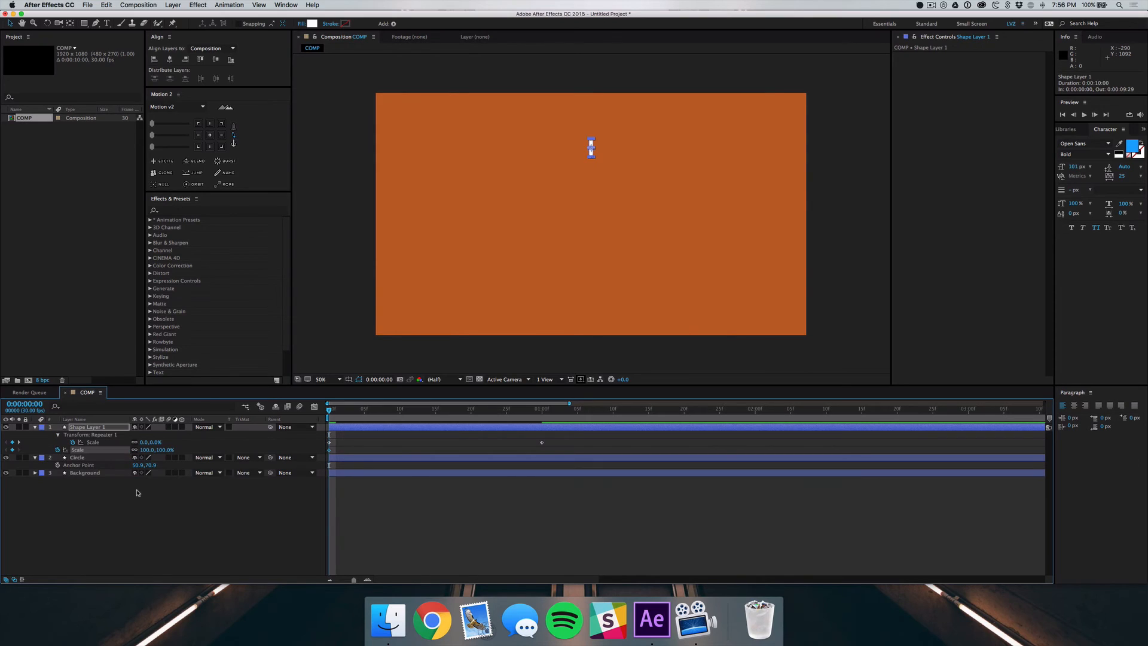
# Check the Repeater scale animation over the first second
pyautogui.press('space')
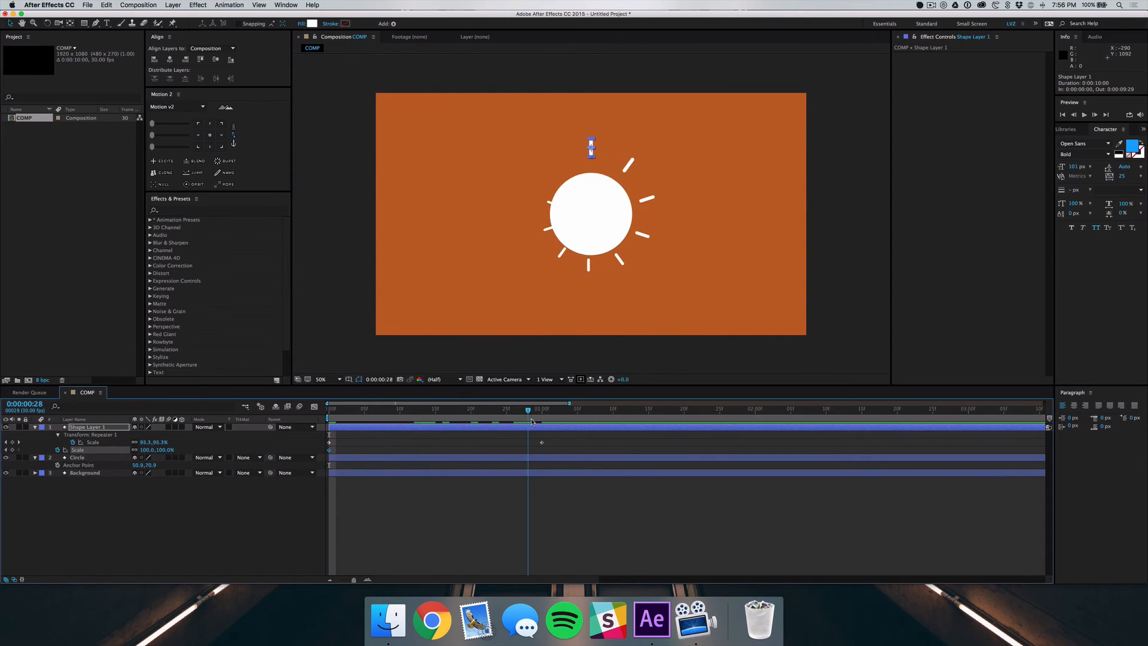
pyautogui.press('space')
pyautogui.click(432, 464)
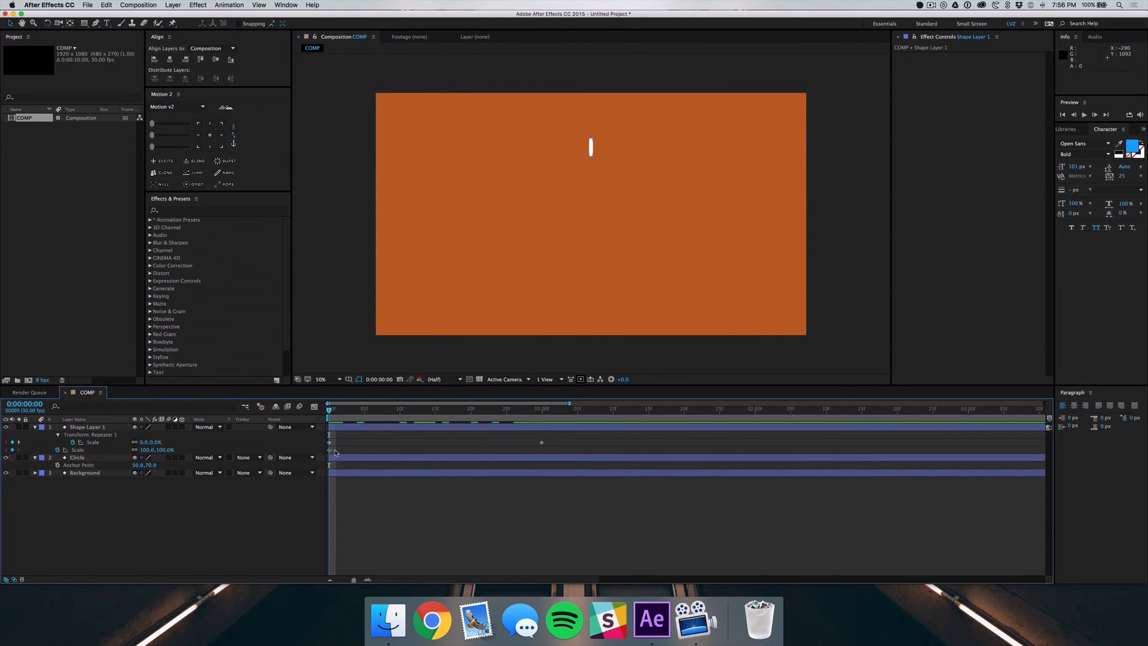
# Move Shape Layer 1's own Scale keyframe to 0:00:01:00 and set that Scale to 0% at 0:00:00:00
pyautogui.moveTo(329, 449); pyautogui.dragTo(542, 449)
pyautogui.click(146, 449)
pyautogui.press('Return')
pyautogui.click(426, 533)
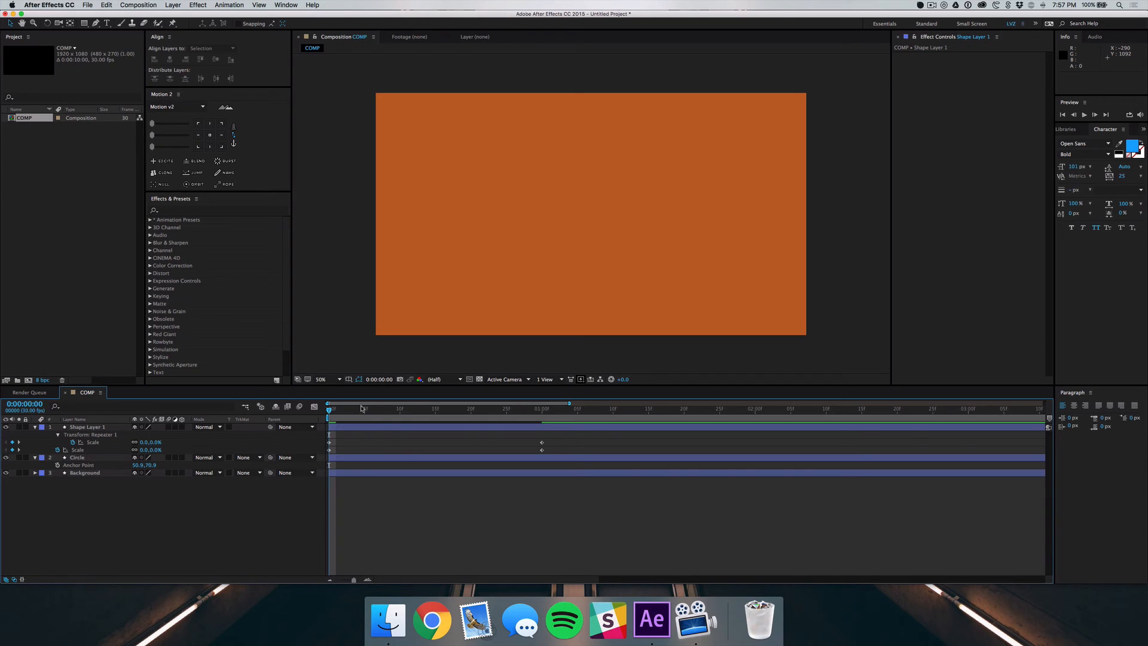
# Apply Easy Ease to all Scale keyframes of Shape Layer 1 and its Repeater
pyautogui.moveTo(330, 413); pyautogui.dragTo(317, 444)
pyautogui.rightClick(346, 441)
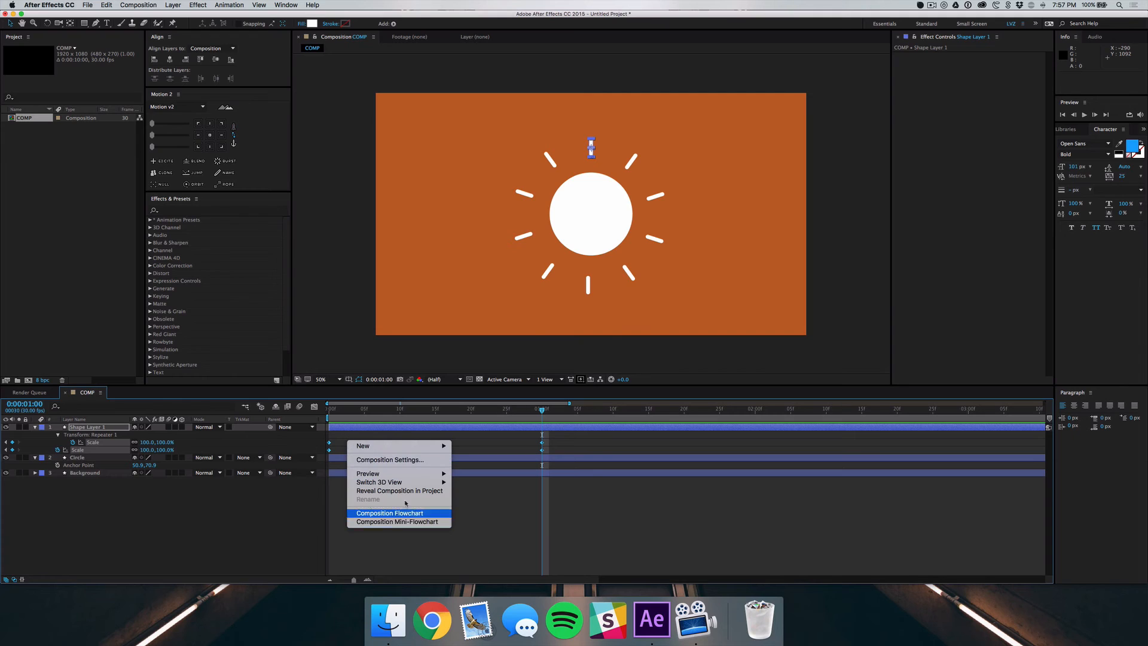
pyautogui.rightClick(328, 443)
pyautogui.moveTo(388, 546)
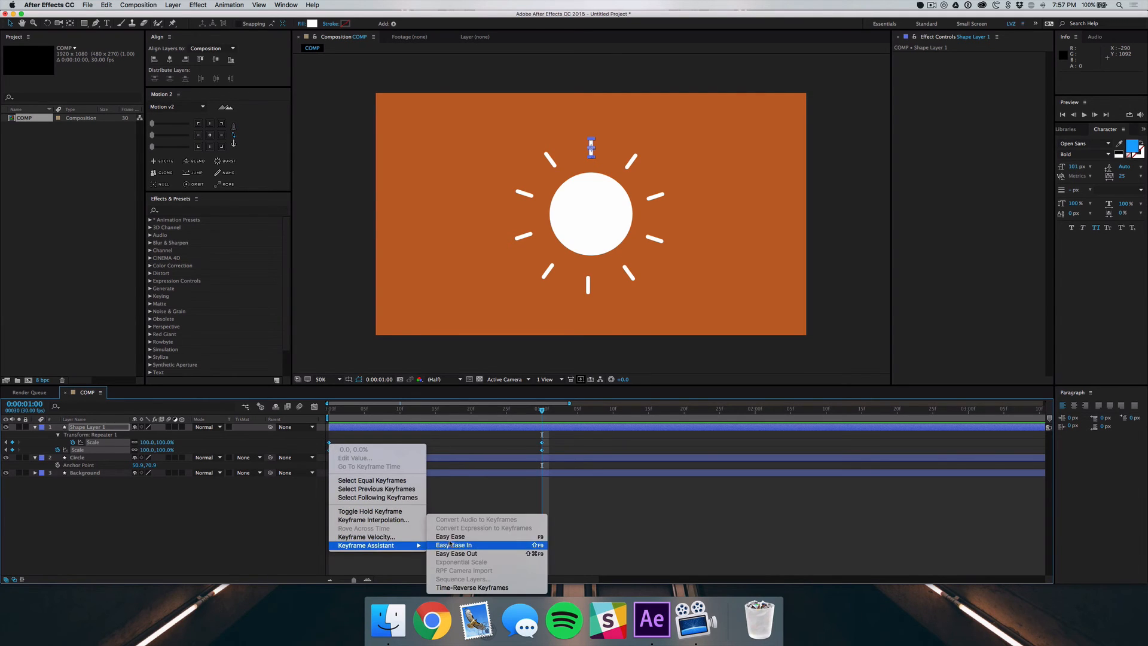
pyautogui.click(450, 542)
# In the Graph Editor, steepen both Scale curves by extending the start handles to about frame 26 and the end handles back to about frame 1
pyautogui.click(315, 406)
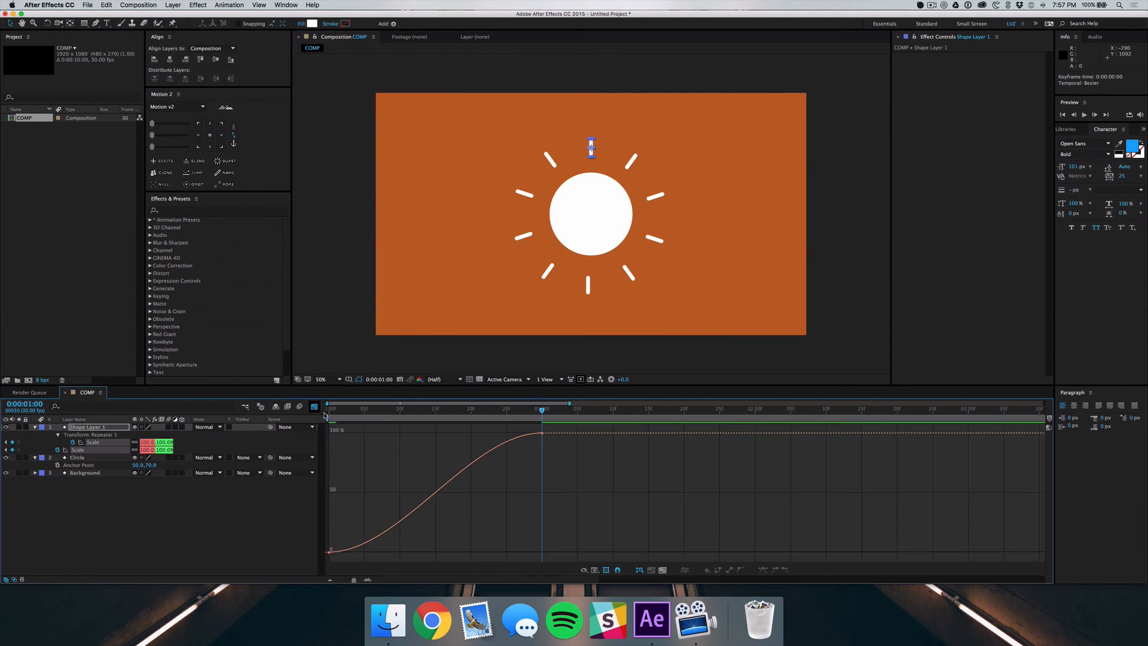
pyautogui.click(542, 434)
pyautogui.click(415, 539)
pyautogui.click(331, 553)
pyautogui.moveTo(399, 552); pyautogui.dragTo(509, 551)
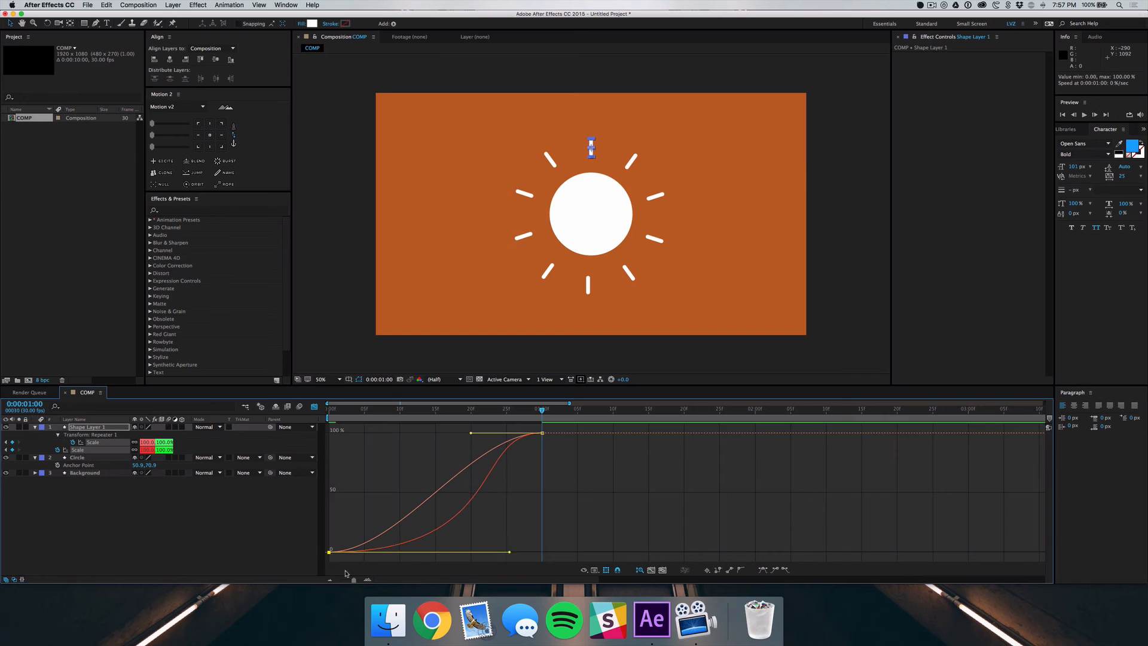
pyautogui.moveTo(338, 527)
pyautogui.mouseDown()
pyautogui.moveTo(327, 561)
pyautogui.moveTo(320, 542)
pyautogui.mouseUp()
pyautogui.press('super+z')
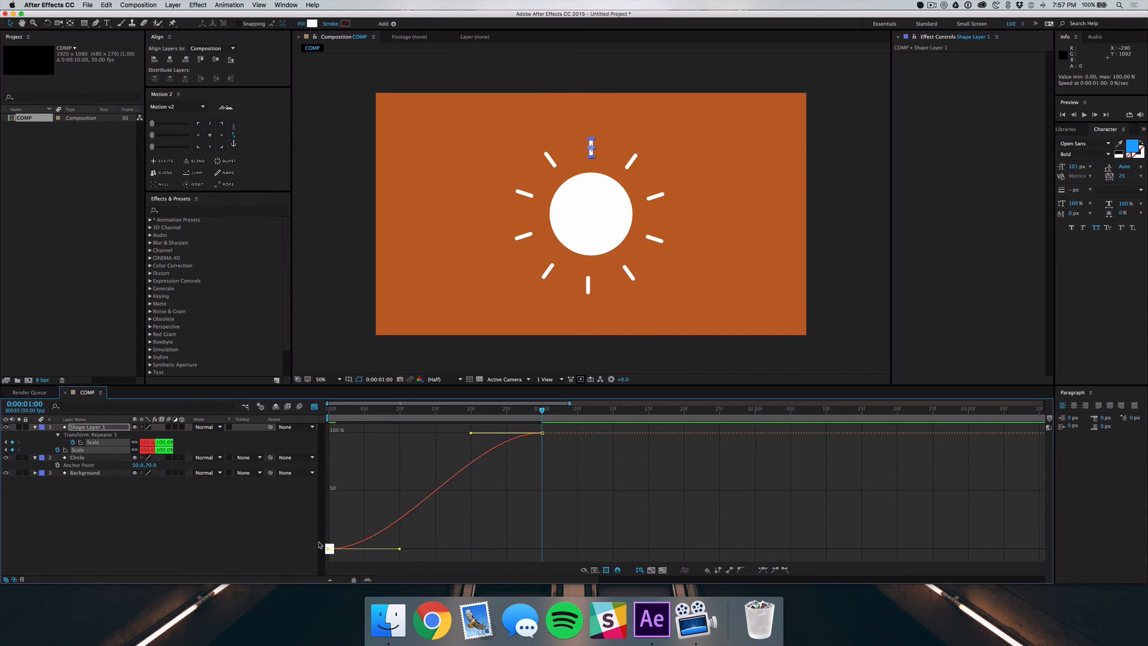
pyautogui.moveTo(400, 550); pyautogui.dragTo(511, 549)
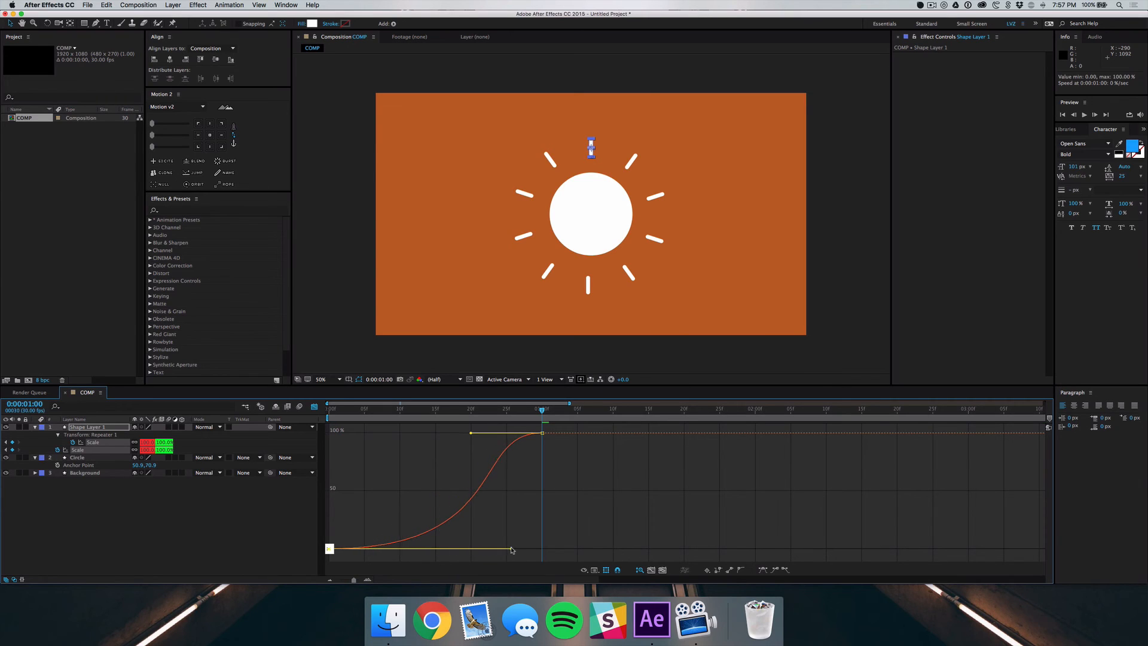
pyautogui.moveTo(545, 453); pyautogui.dragTo(333, 444)
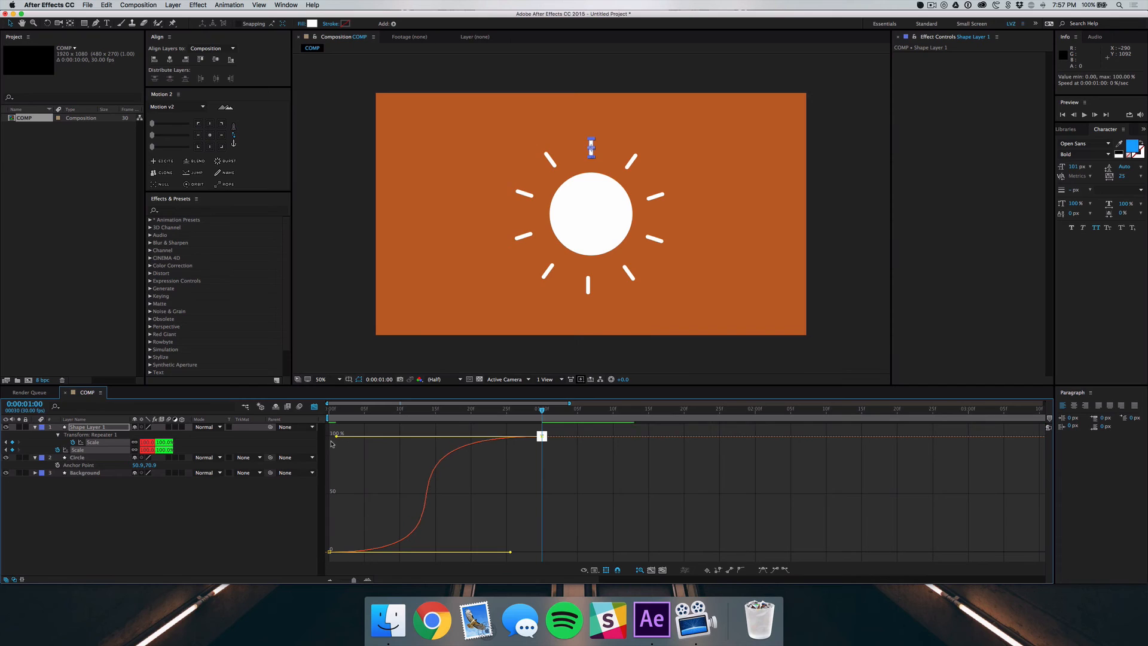
pyautogui.click(485, 451)
# Review the eased scaling of the lines across the first second of the composition
pyautogui.press('space')
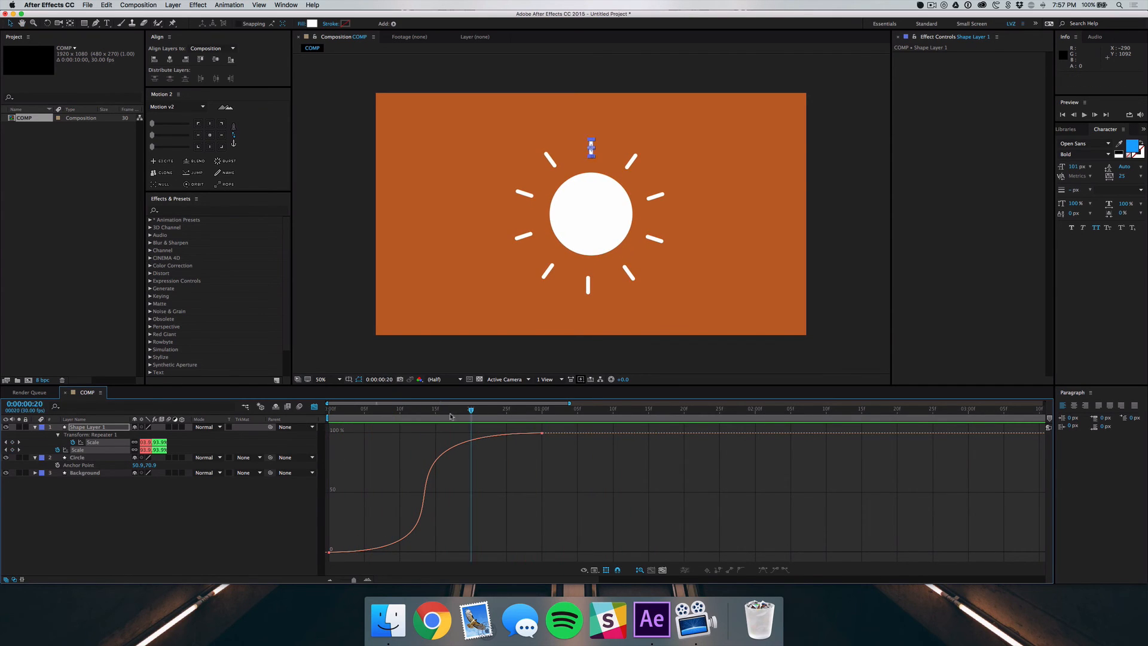
pyautogui.press('space')
pyautogui.moveTo(340, 412); pyautogui.dragTo(452, 423)
pyautogui.moveTo(451, 423); pyautogui.dragTo(492, 430)
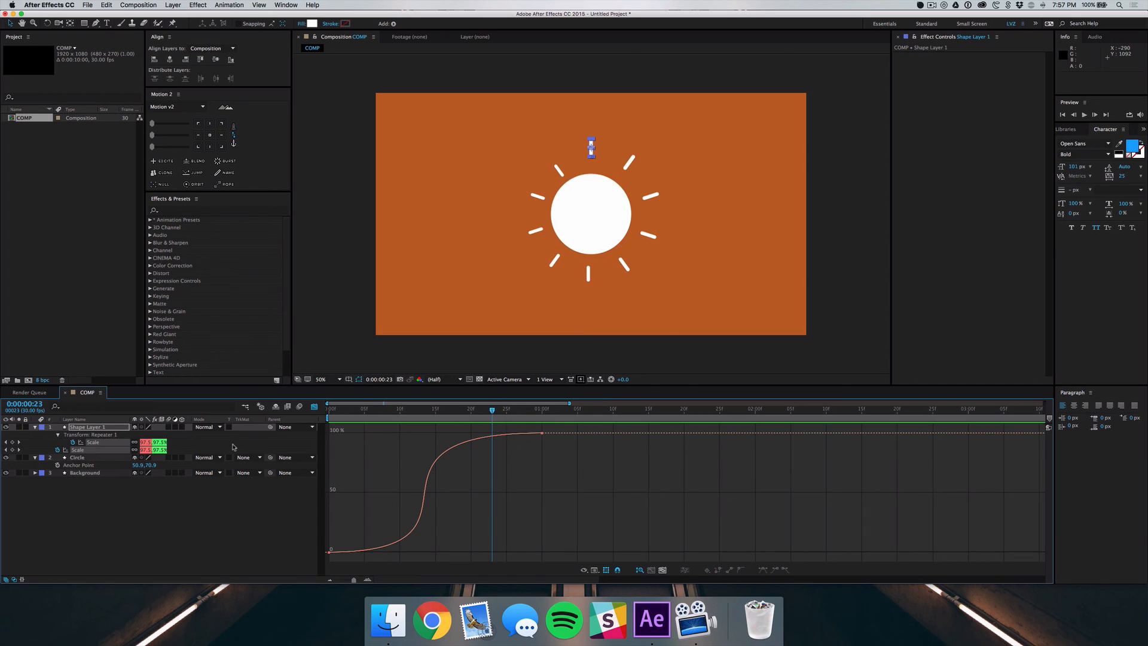
# Close the Graph Editor and move the last keyframe of Shape Layer 1's own Scale to 0:00:00:15
pyautogui.click(314, 407)
pyautogui.click(406, 447)
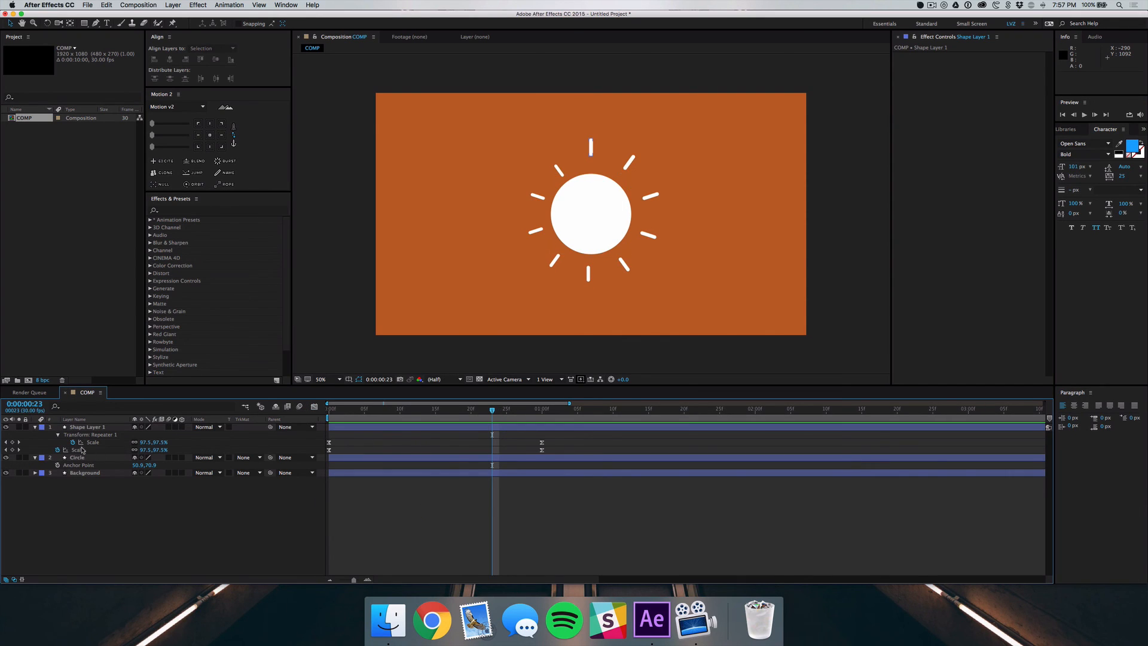
pyautogui.click(93, 428)
pyautogui.click(82, 450)
pyautogui.moveTo(541, 450); pyautogui.dragTo(438, 451)
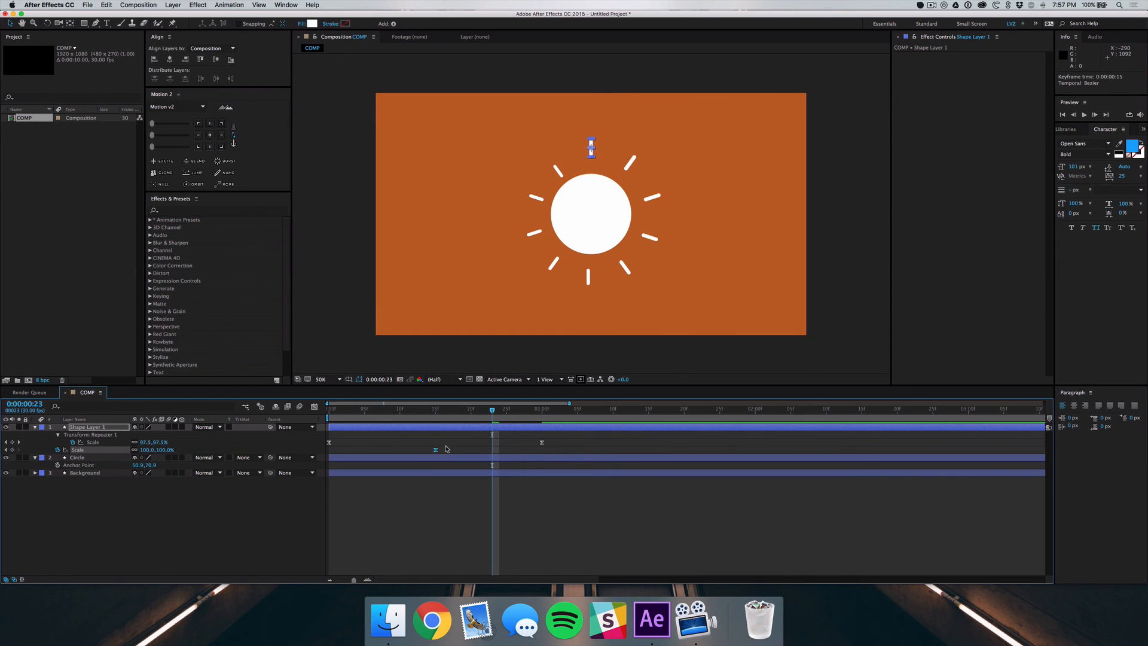
pyautogui.click(446, 450)
# Preview the circle and line animation from the start of the composition to check the offset scale timing
pyautogui.press('space')
pyautogui.moveTo(492, 410); pyautogui.dragTo(246, 408)
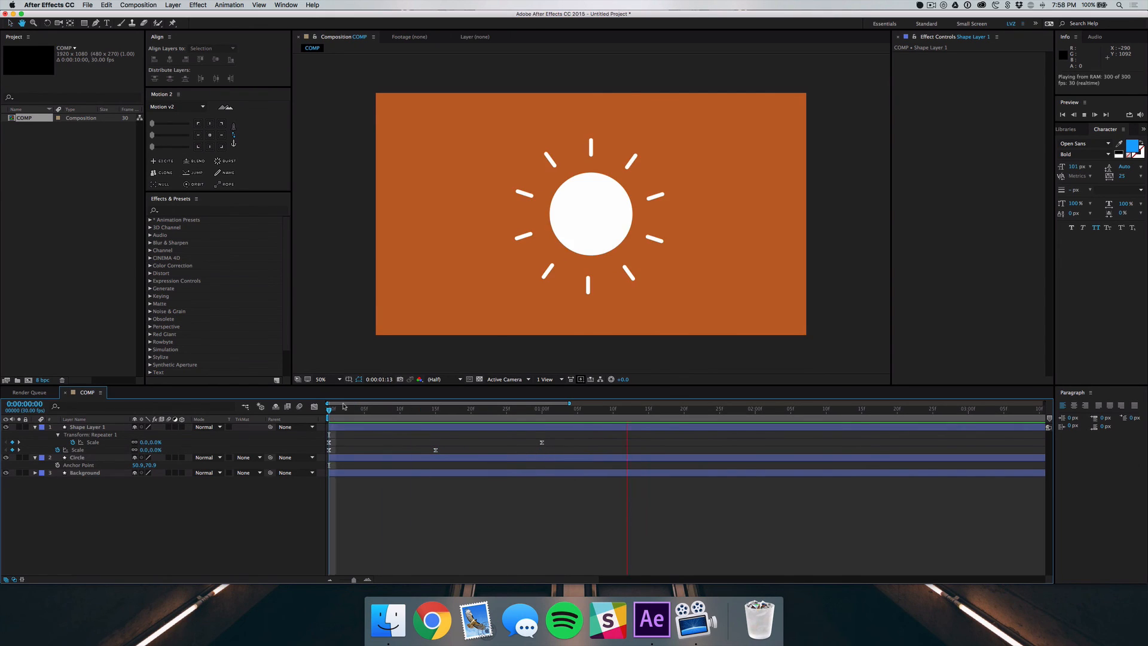
pyautogui.press('space')
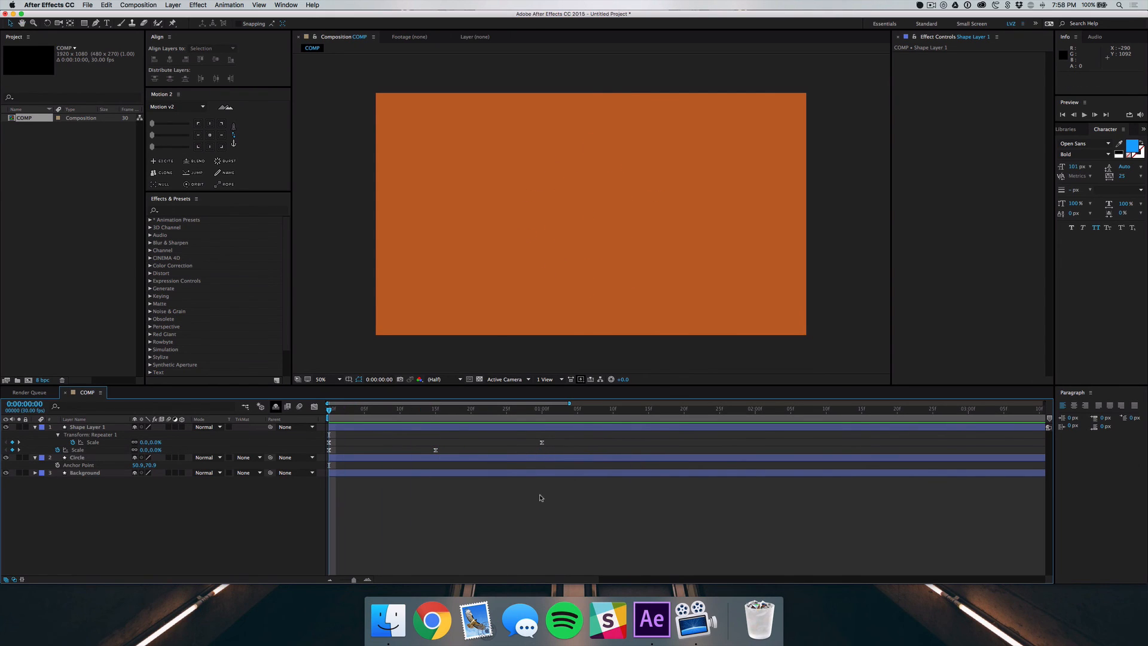
pyautogui.press('space')
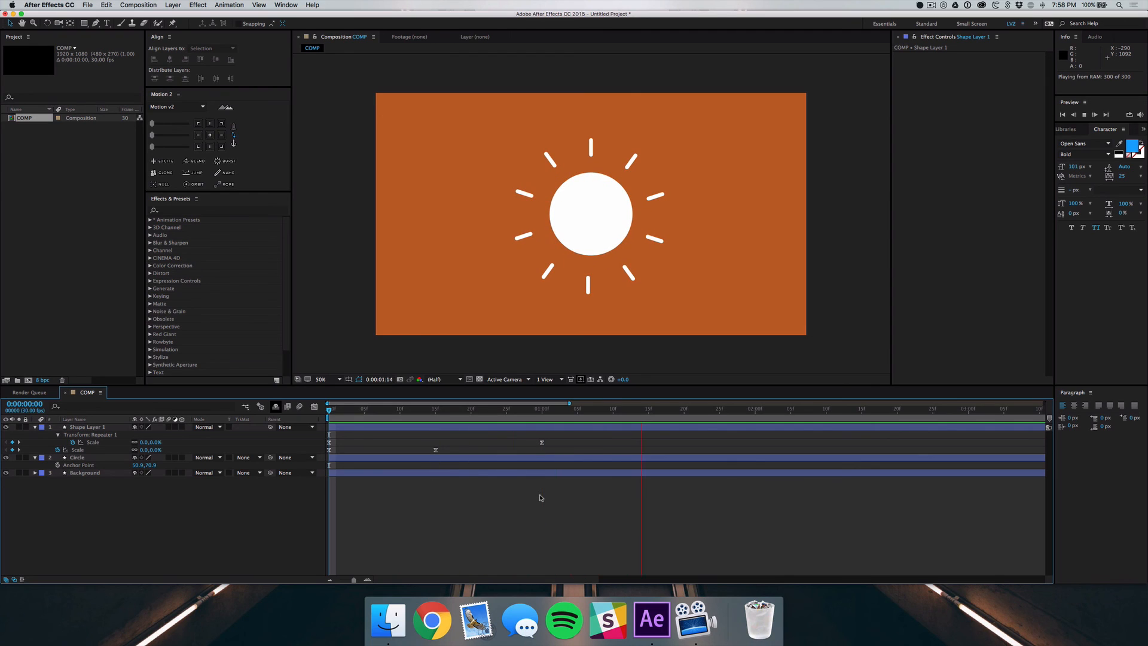
pyautogui.press('space')
pyautogui.moveTo(360, 410); pyautogui.dragTo(281, 414)
pyautogui.press('space')
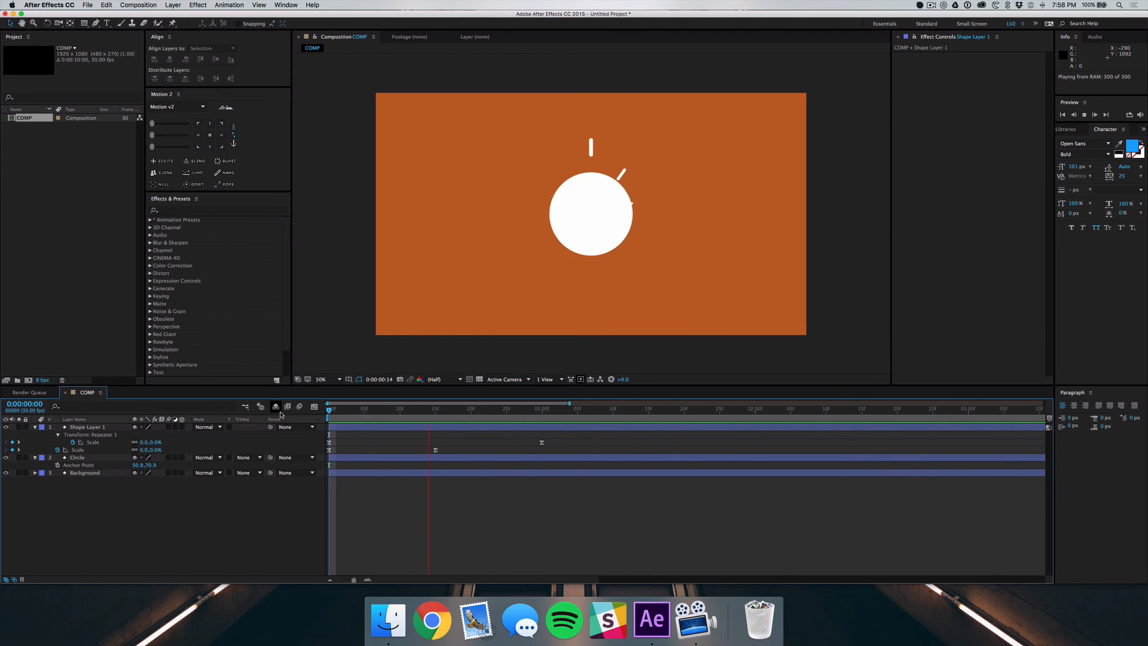
pyautogui.press('space')
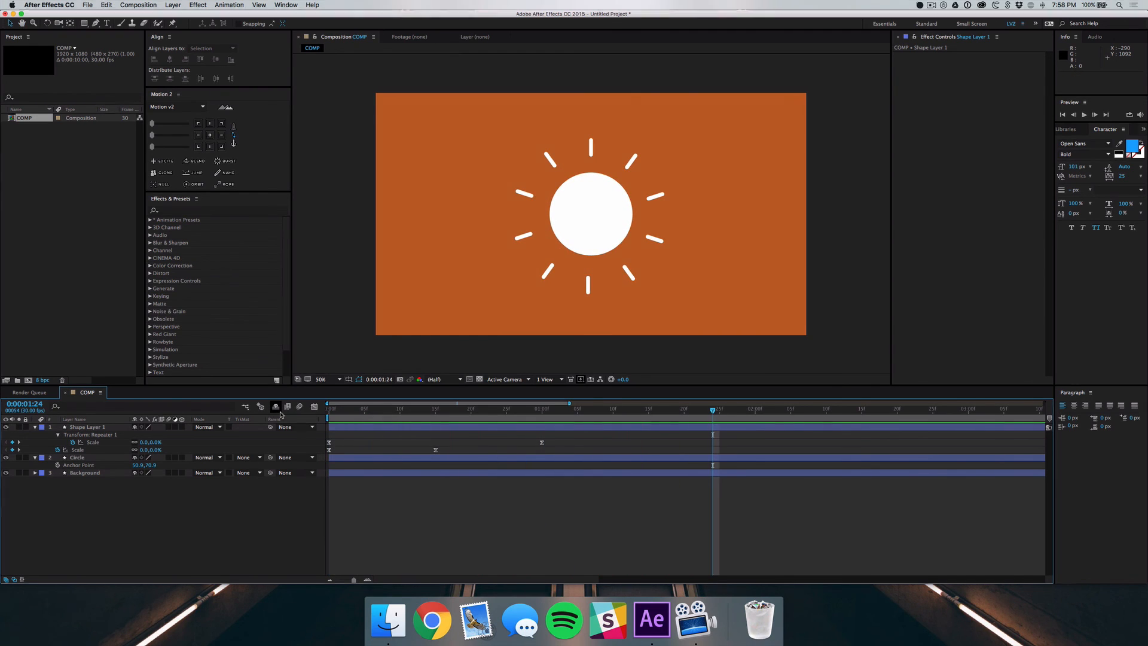